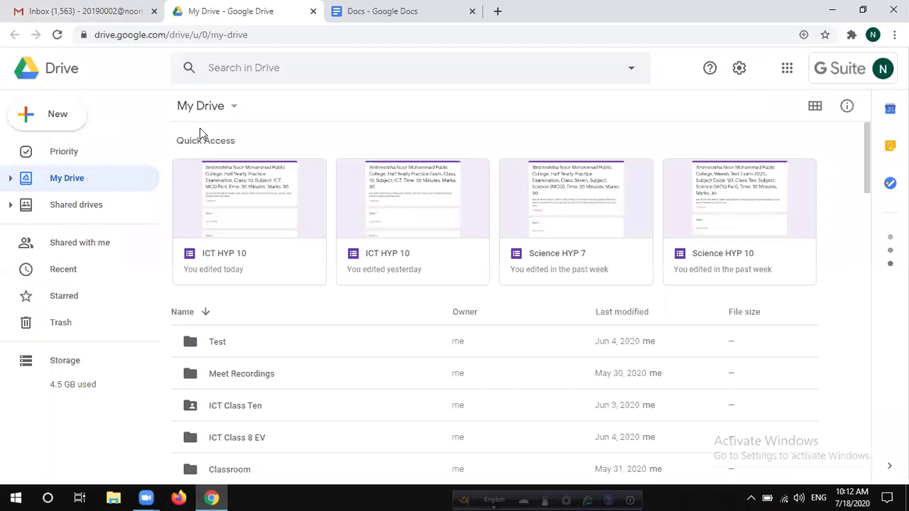
Create a new blank Google Form from My Drive
left_click(51, 117)
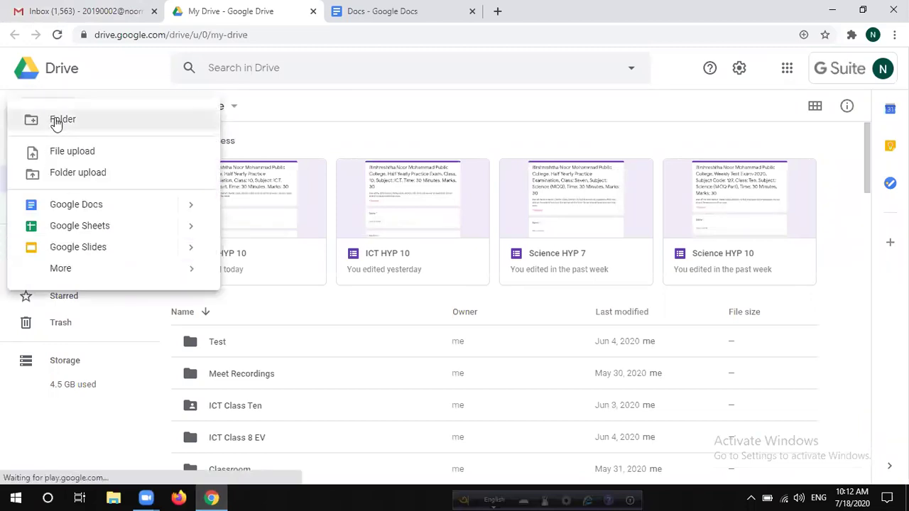
mouse_move(70, 277)
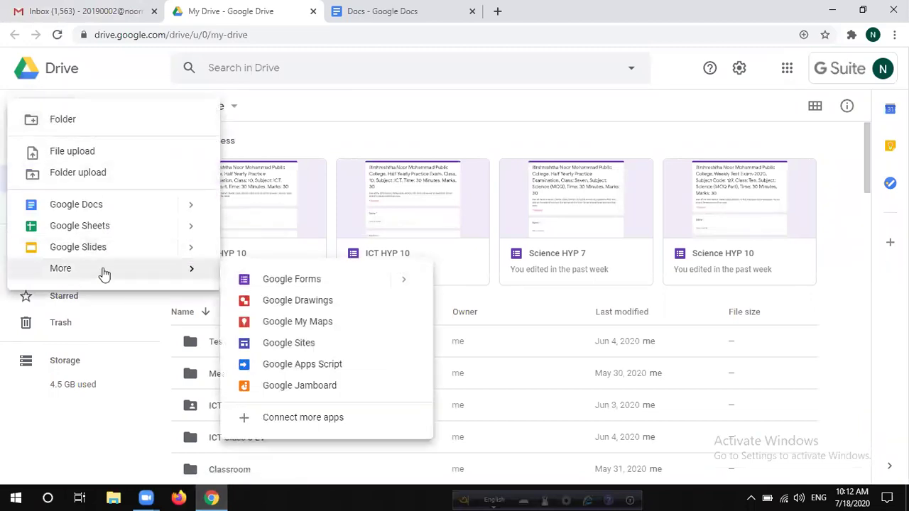
left_click(287, 280)
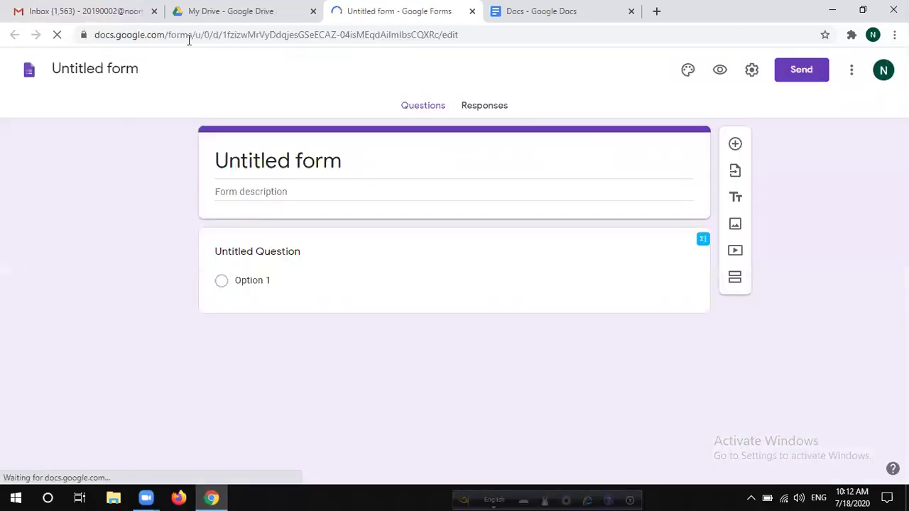
Rename the untitled form file as ICT HYP 10
left_click(102, 68)
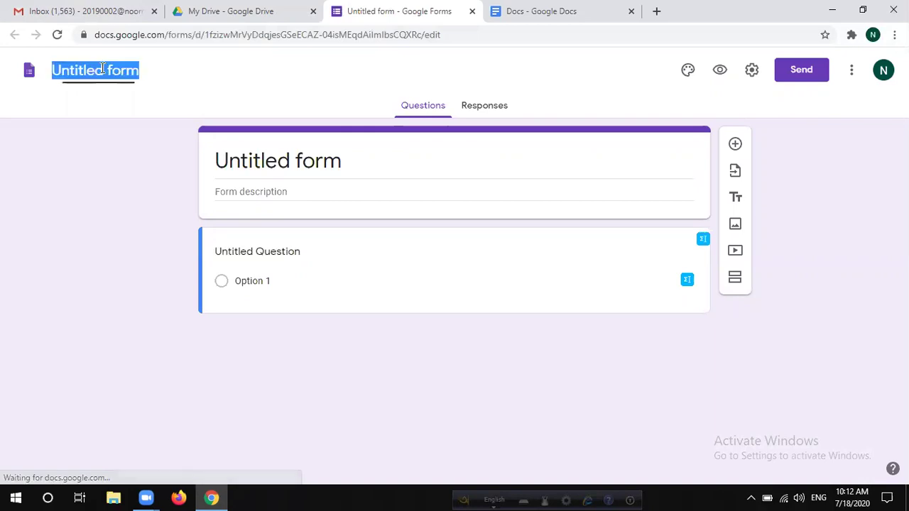
type("ICT HYP")
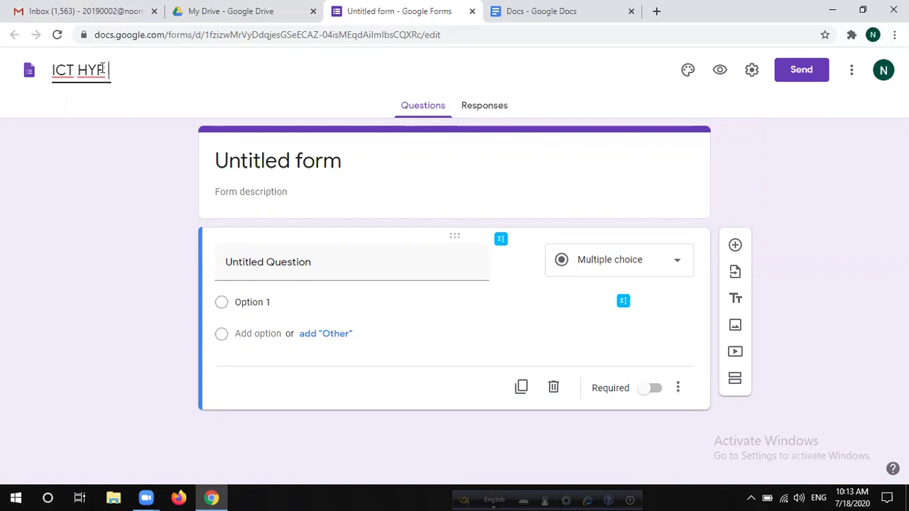
type(" 10")
left_click(107, 216)
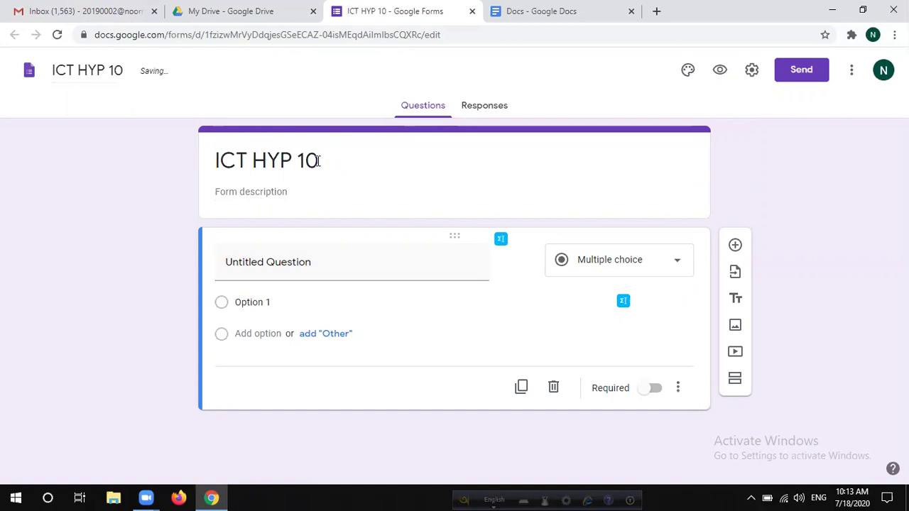
Copy the three-line college and exam heading from the Google Docs document and use it as the title in the ICT HYP 10 form
left_click(533, 8)
left_click(289, 228)
key("shift+End")
key("shift+Down")
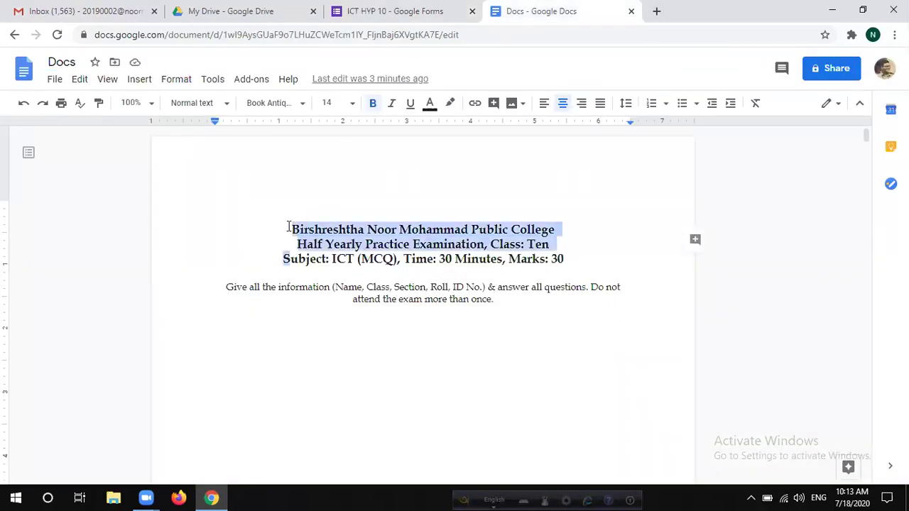
key("shift+Down")
left_click(422, 10)
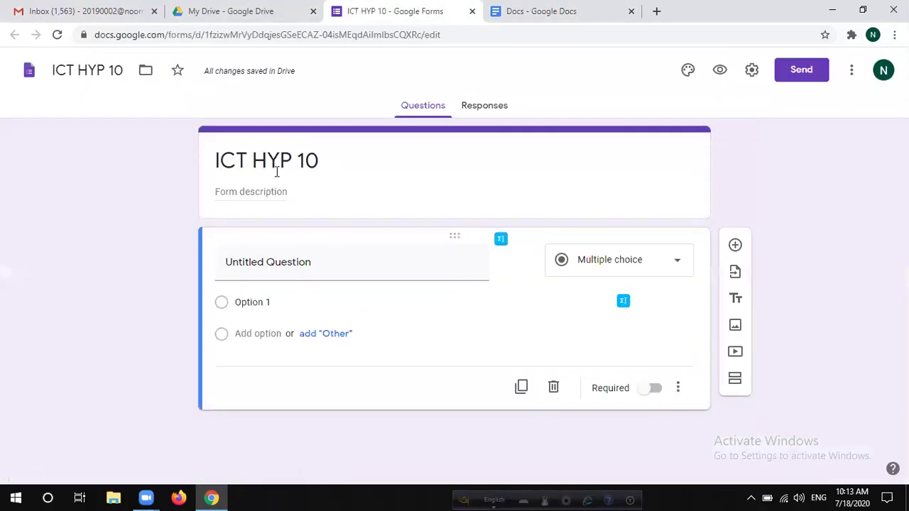
triple_click(345, 154)
type("Birshreshtha Noor Mohammad Public CollegeHalf Yearly Practice Examination, Class: TenSubject: ICT (MCQ), Time: 30 Minutes, Marks: 30")
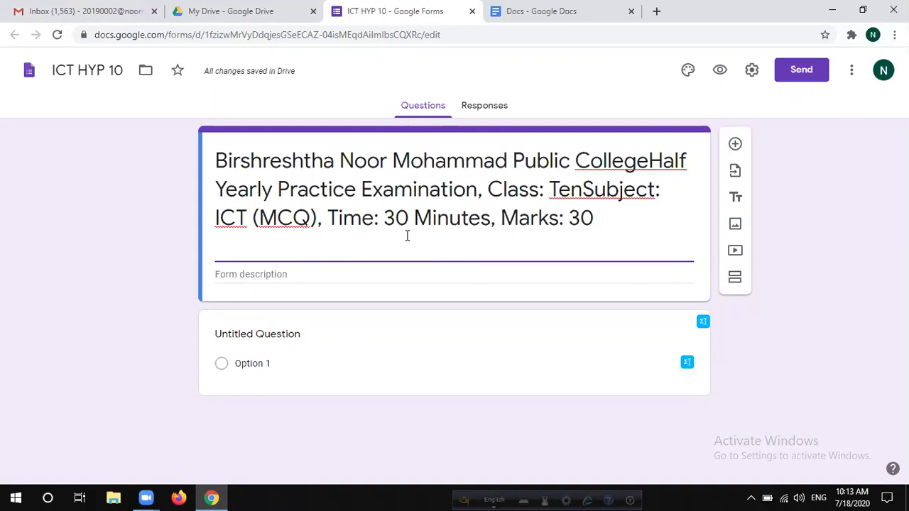
Copy the "Give all the information" instruction paragraph from the Google Docs document into the form description
left_click(278, 276)
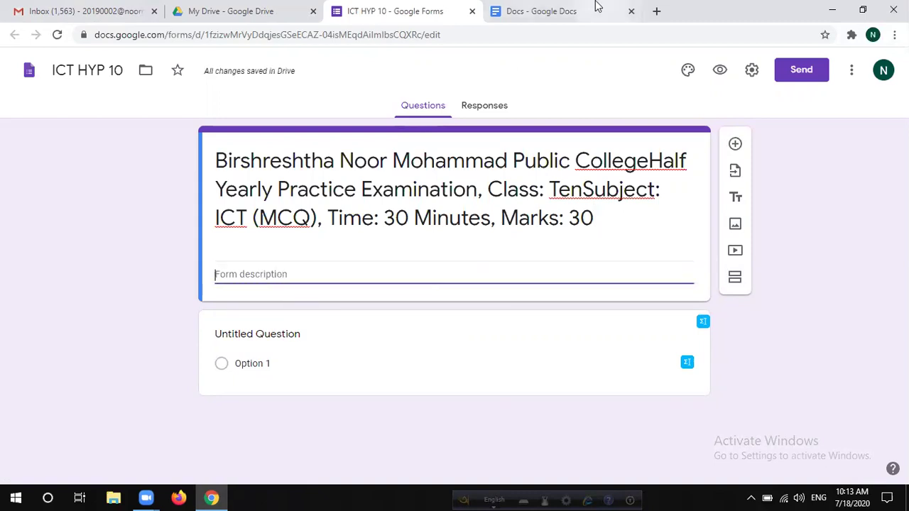
left_click(568, 10)
left_click(227, 289)
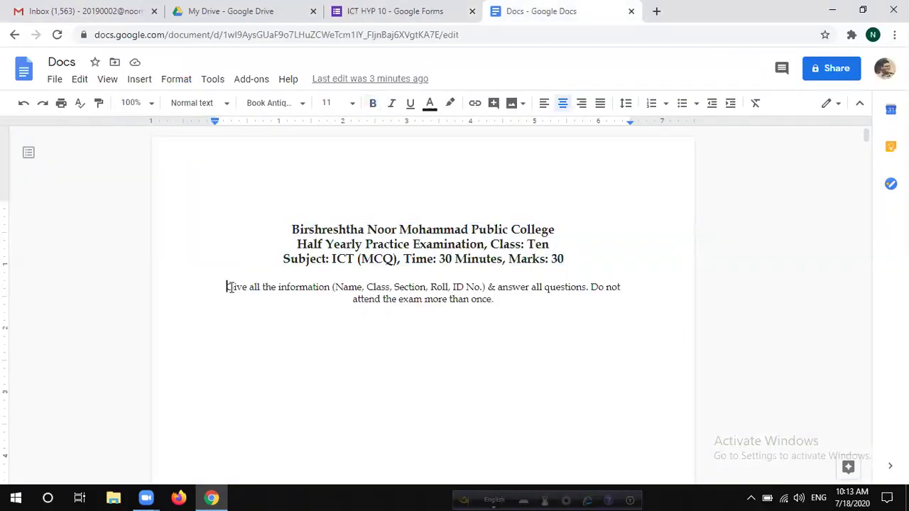
key("shift+Down")
key("shift+Down")
key("ctrl+c")
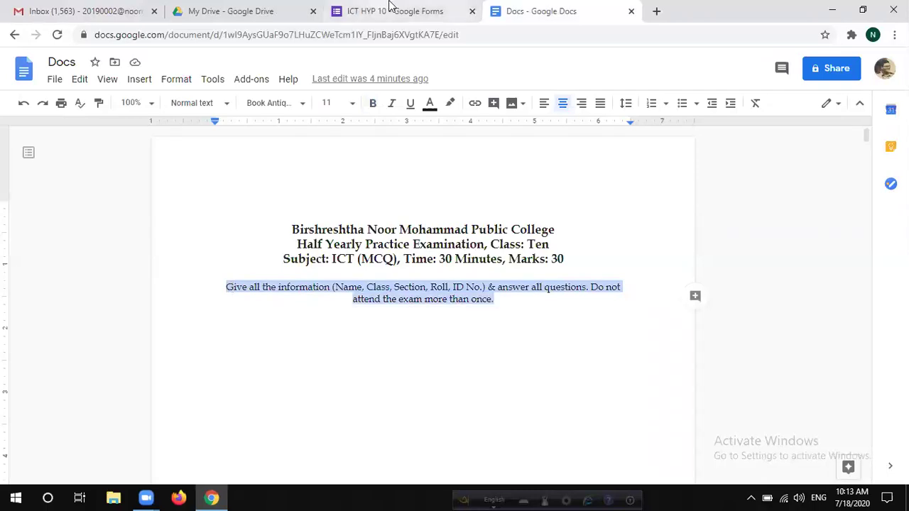
left_click(388, 10)
key("ctrl+v")
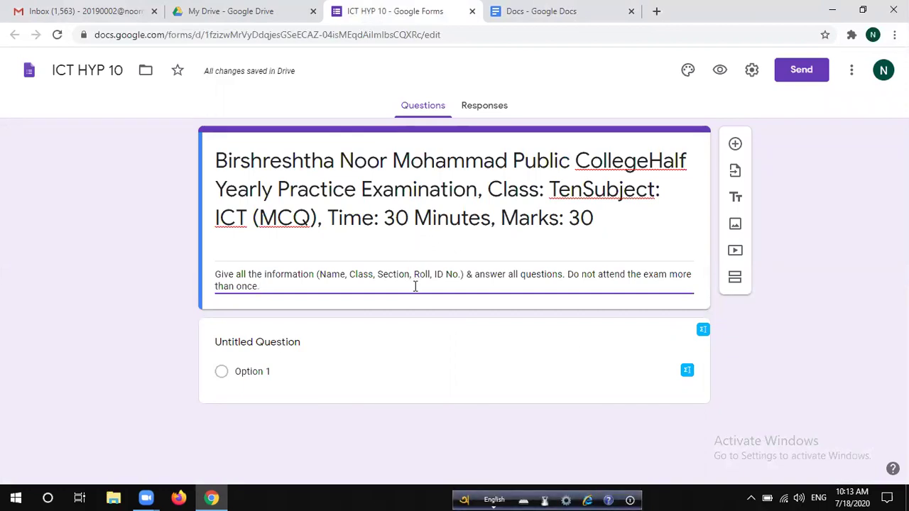
Title the first question Name, with the short answer type, and make it required
left_click(275, 347)
type("Name")
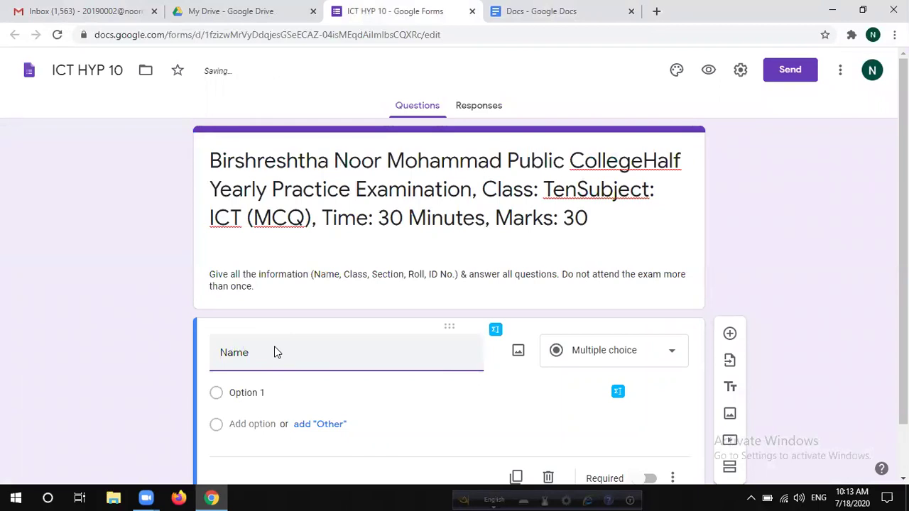
scroll(305, 355, "down", 1)
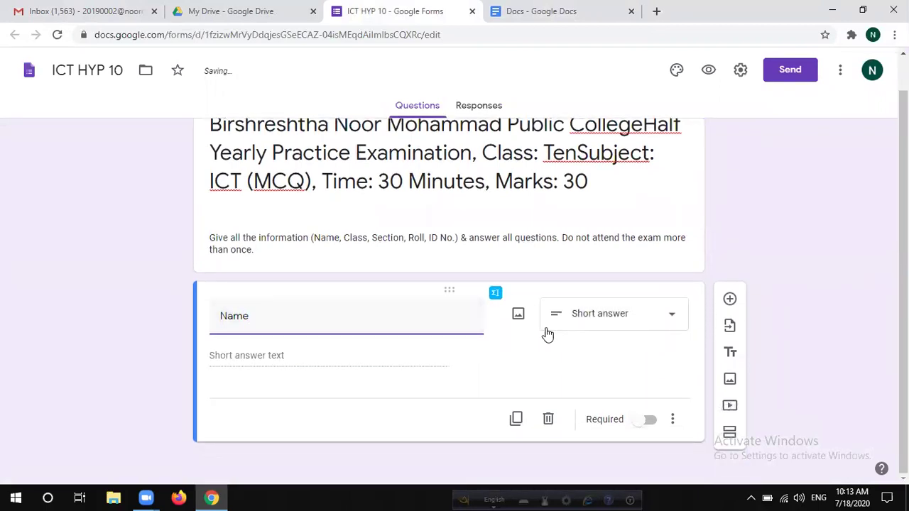
left_click(609, 328)
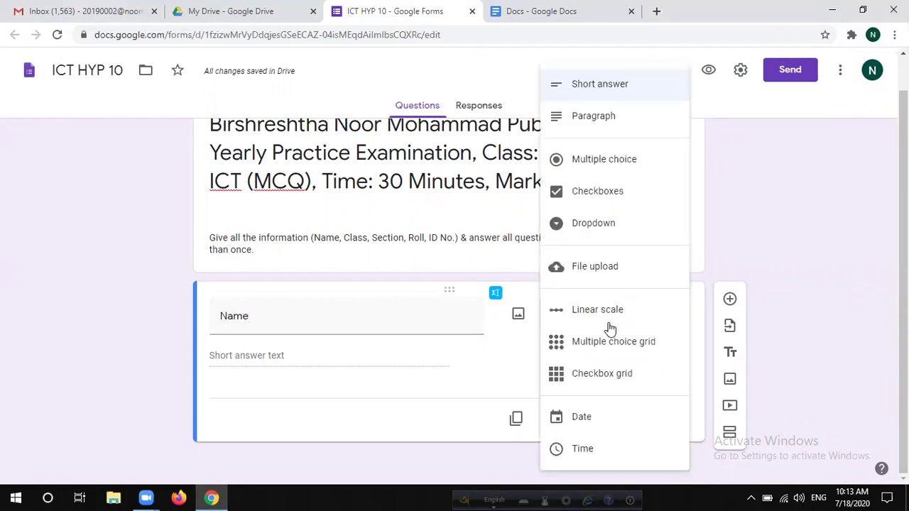
left_click(603, 93)
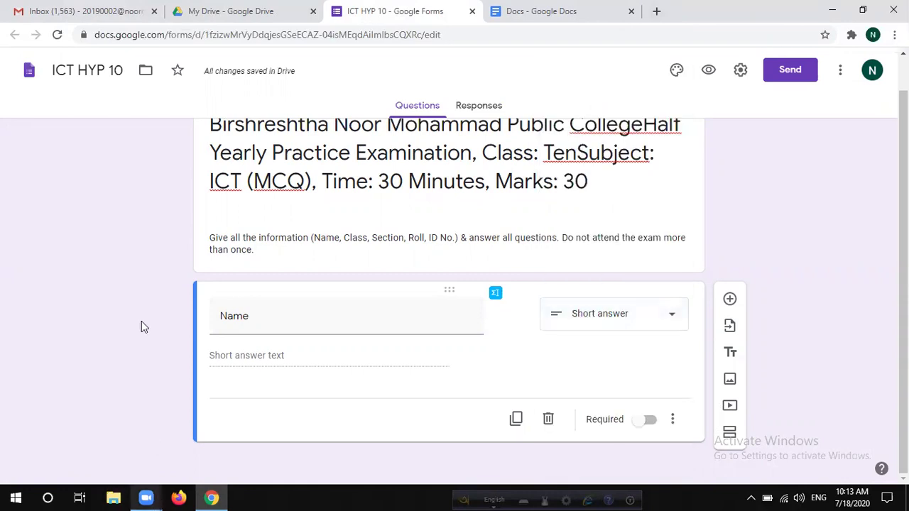
left_click(648, 423)
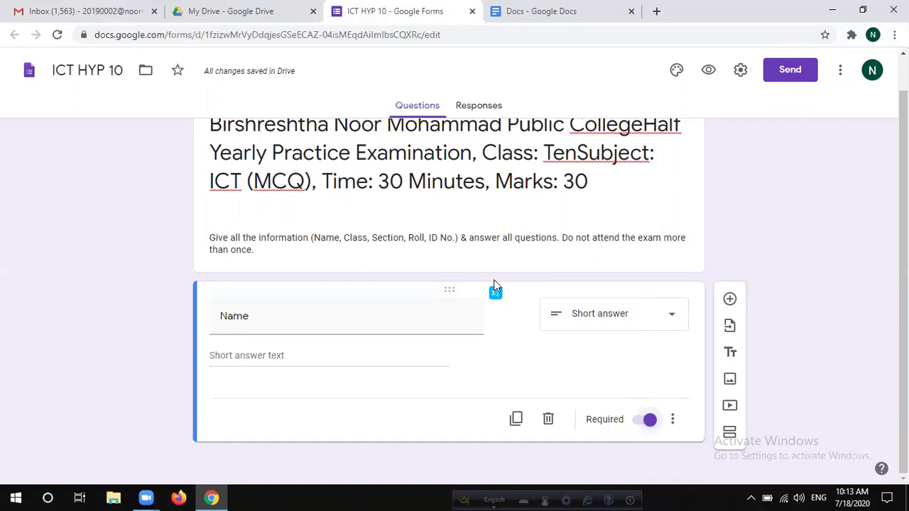
Add a question titled Class below Name, set it to short answer and make it required
mouse_move(514, 334)
left_click(731, 301)
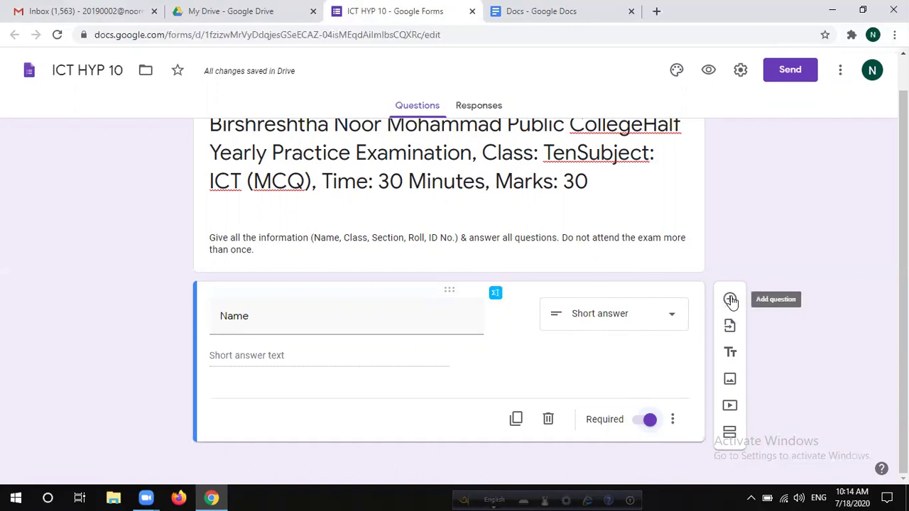
left_click(730, 300)
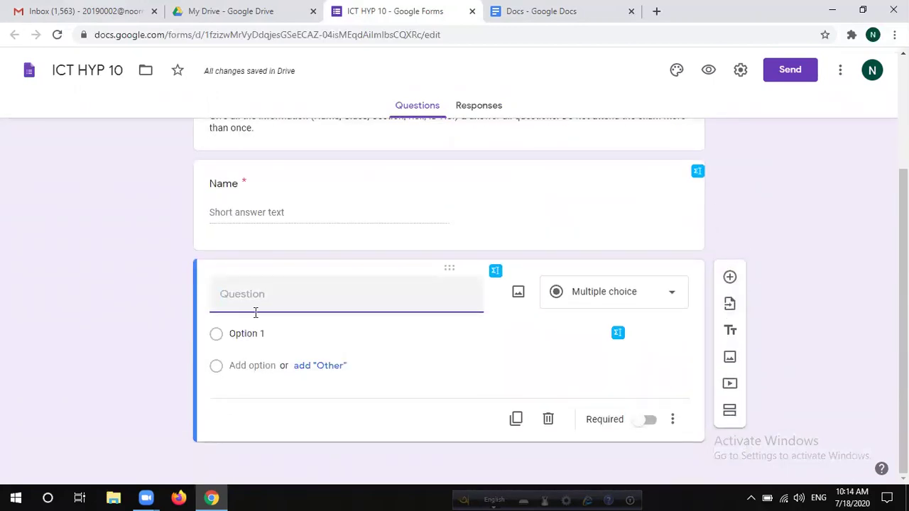
type("Class")
left_click(605, 298)
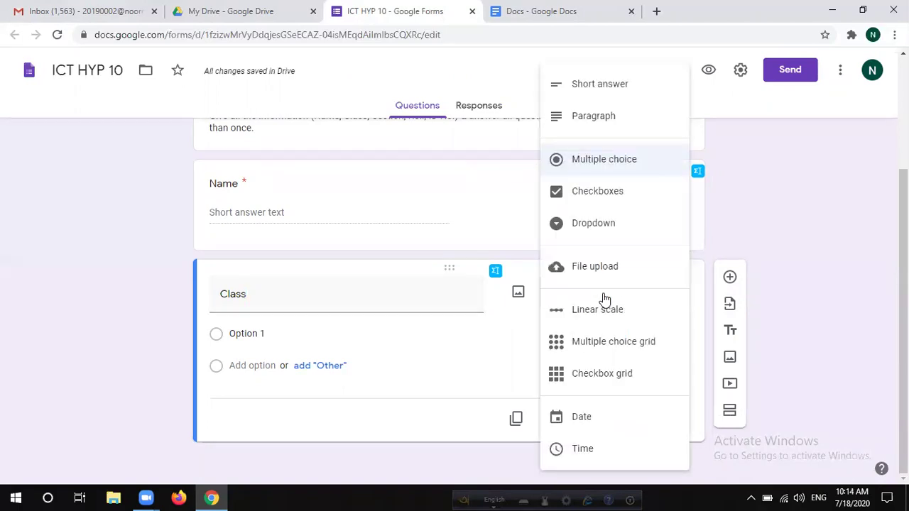
left_click(631, 86)
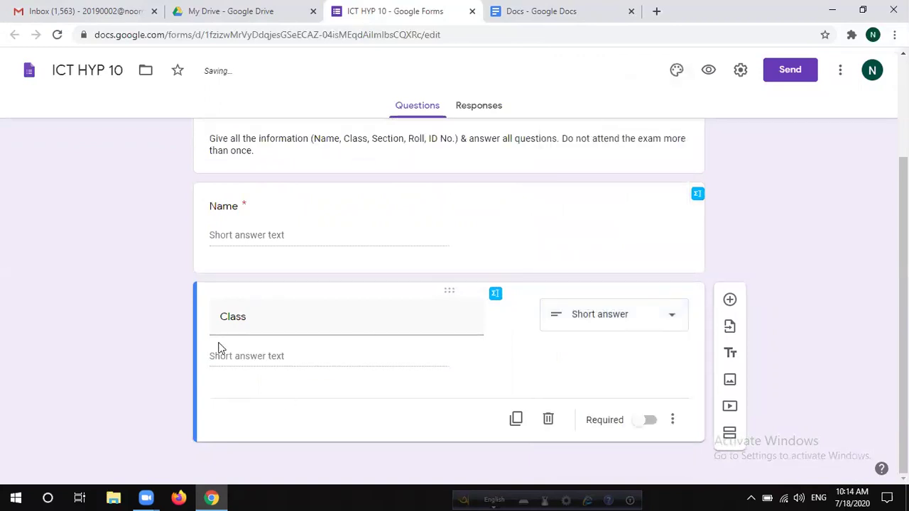
left_click(651, 424)
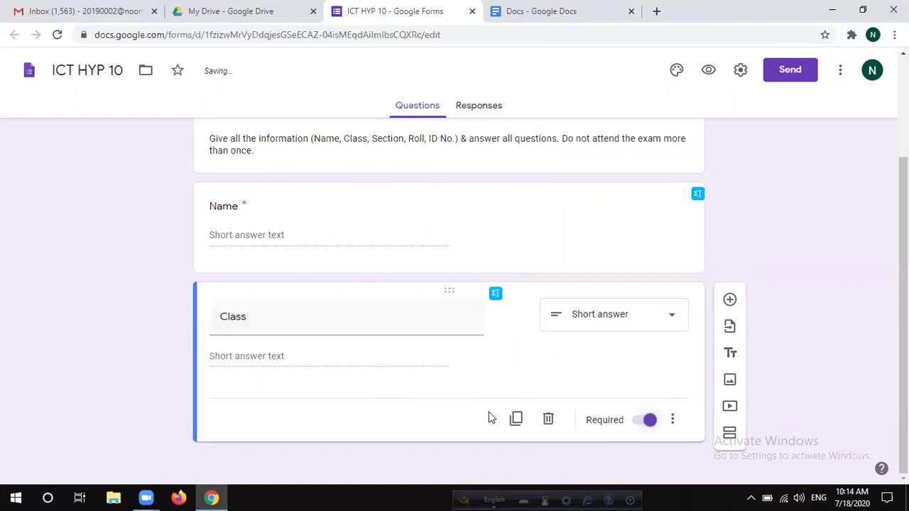
Add a question titled Section below Class and set its type to Dropdown
left_click(731, 300)
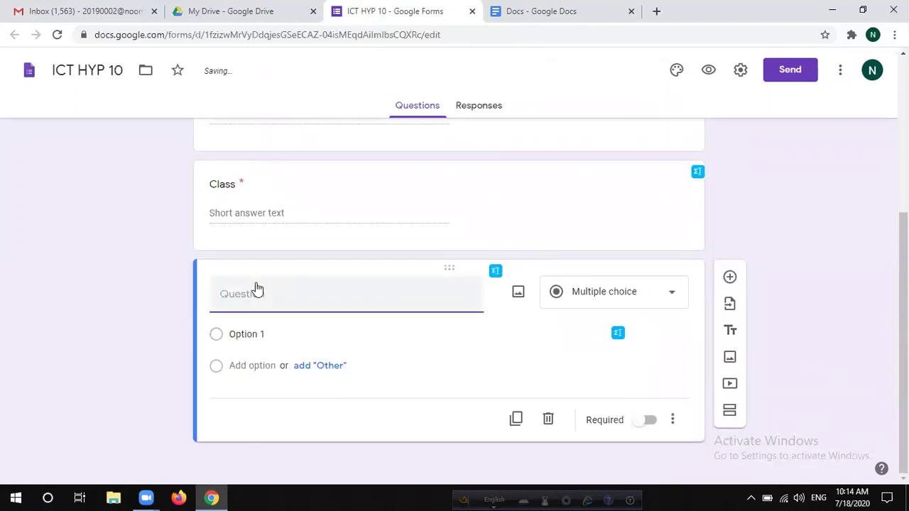
type("Section")
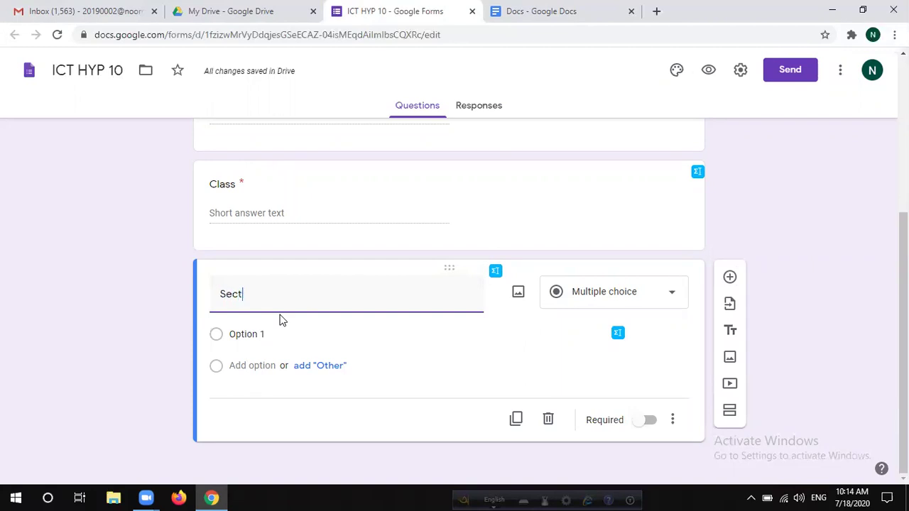
left_click(614, 298)
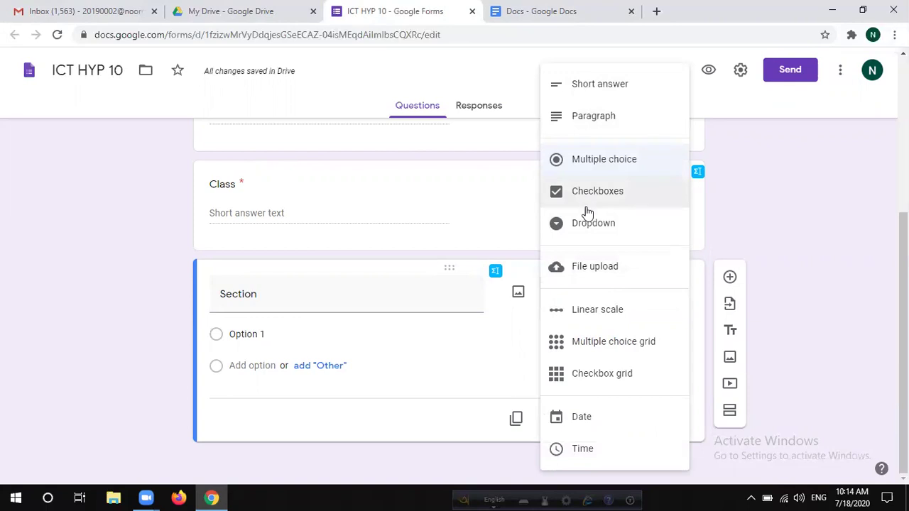
left_click(581, 228)
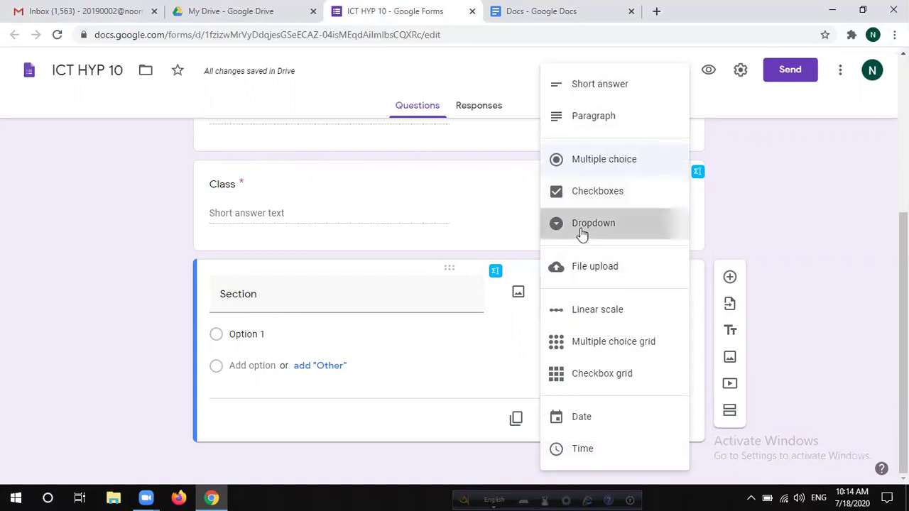
Enter A, B and C as the three dropdown options of the Section question
left_click(275, 329)
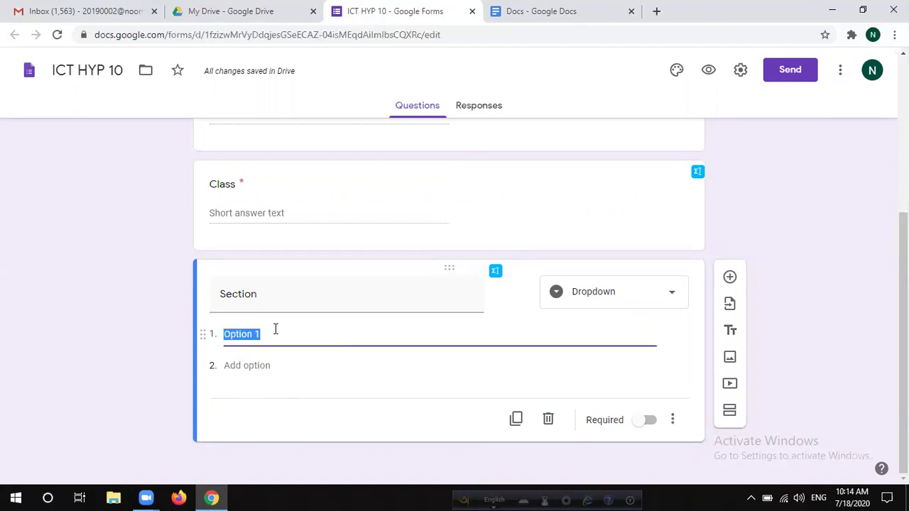
type("A")
key("Return")
type("B")
key("Return")
type("C")
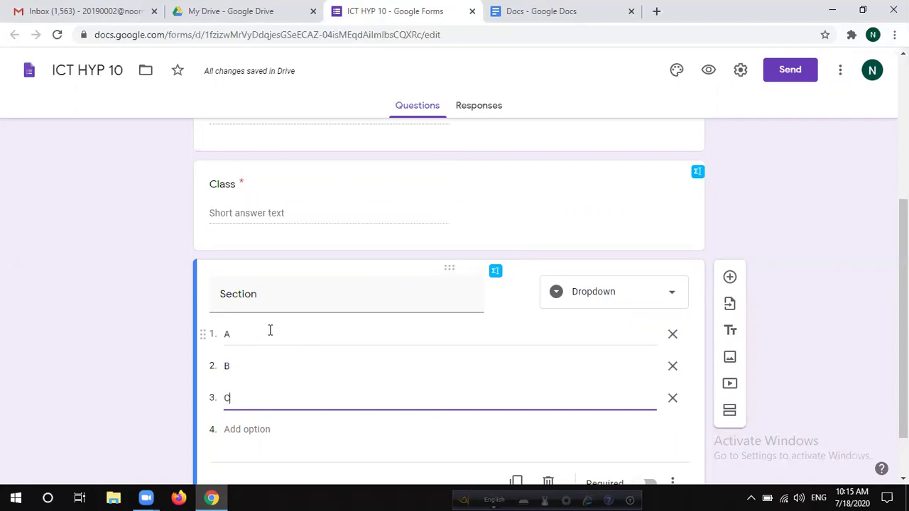
Replace the three Section options with j, k and l, and make the question required
left_click(234, 334)
scroll(250, 395, "down", 1)
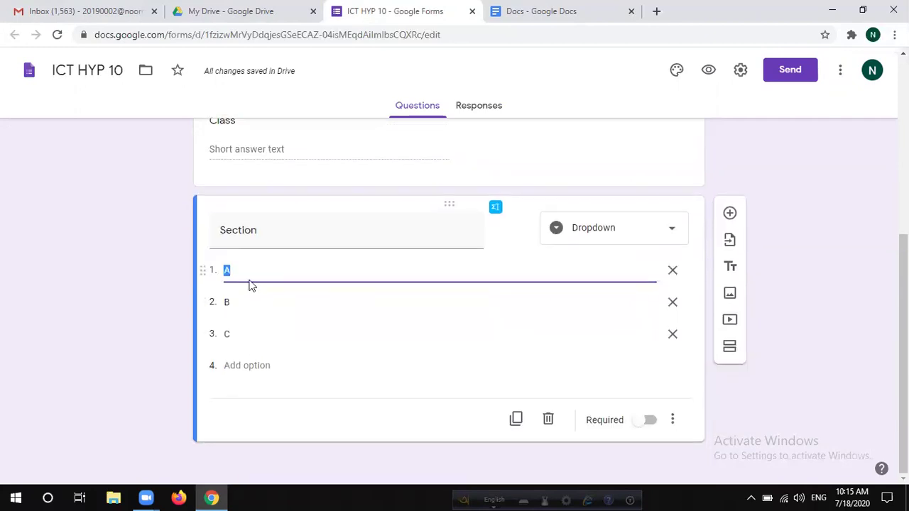
type("j")
key("Tab")
type("k")
key("Tab")
type("l")
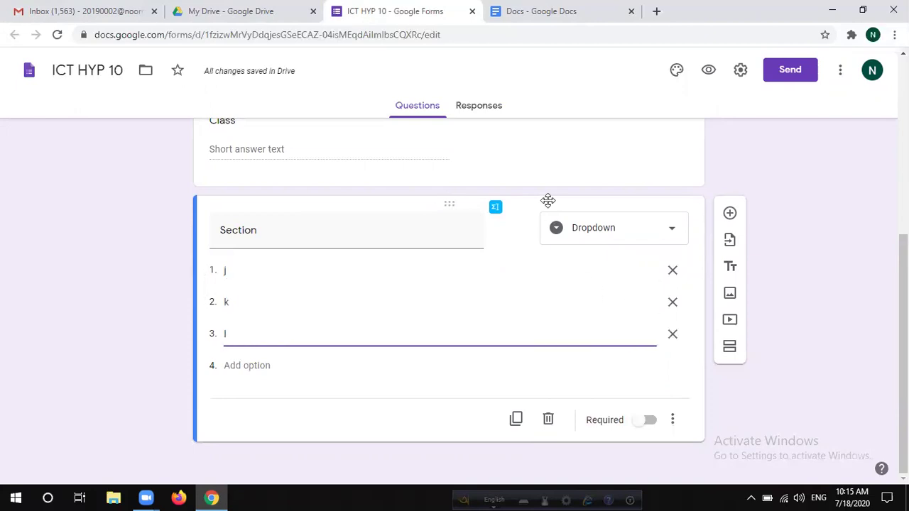
left_click(649, 421)
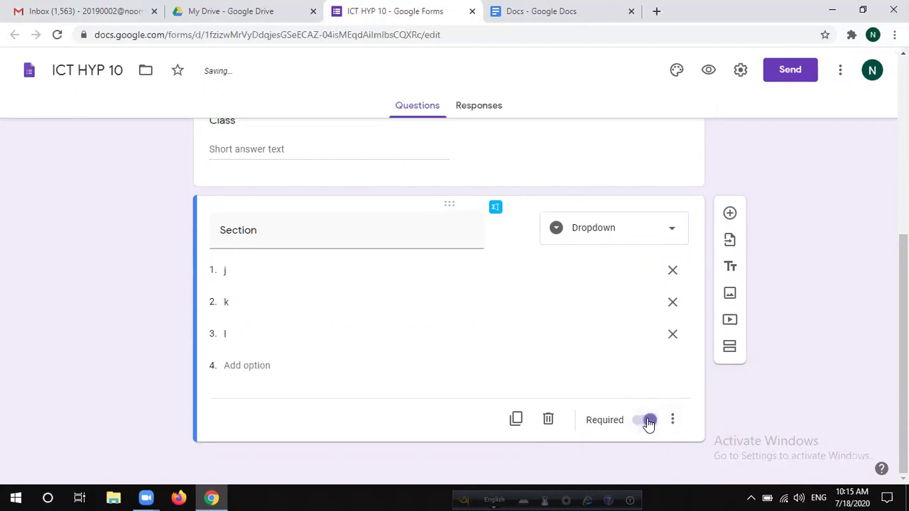
Add a question titled Roll below Section, set it to short answer and make it required
left_click(730, 213)
type("Roll")
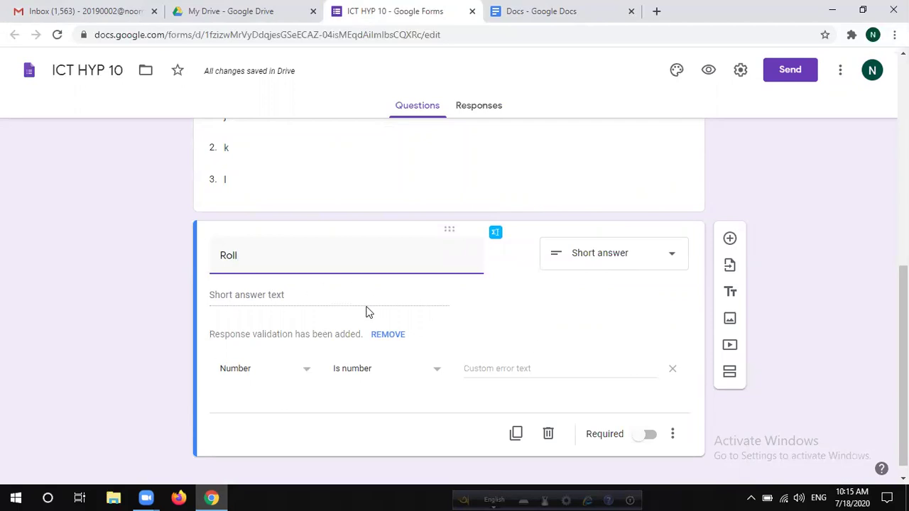
left_click(582, 254)
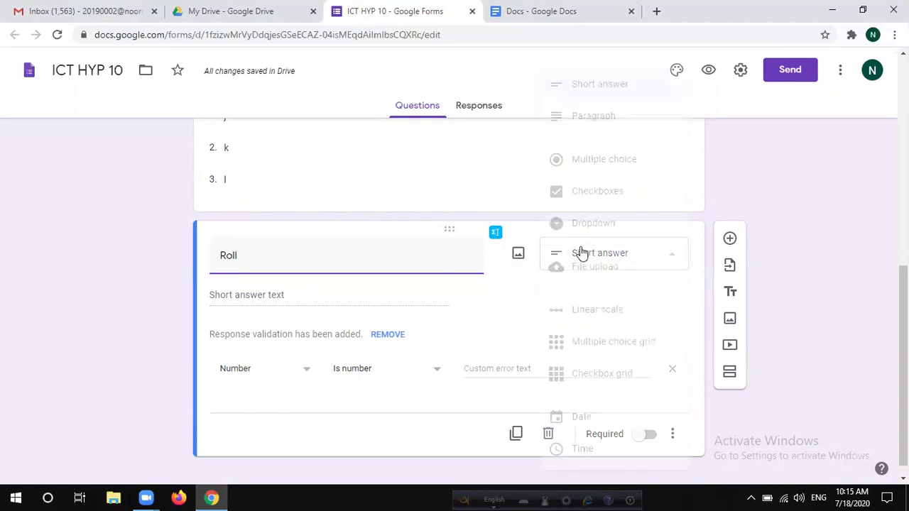
left_click(581, 89)
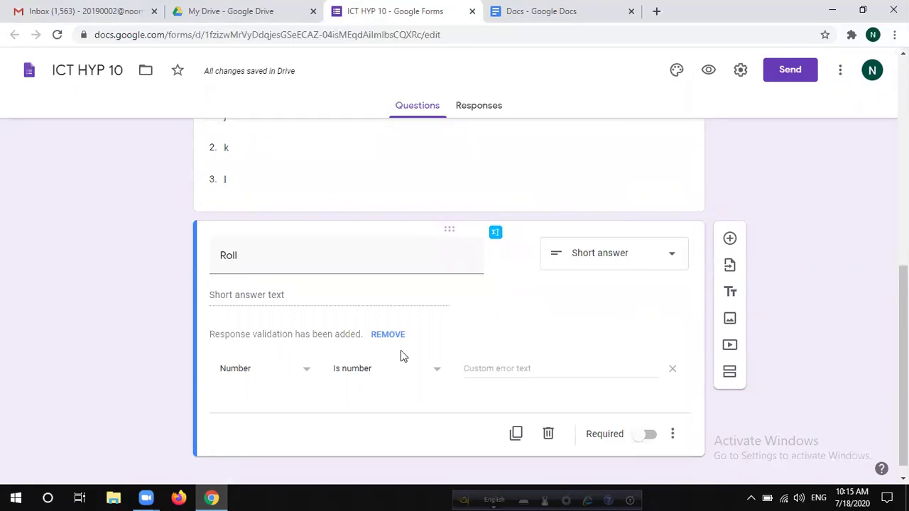
scroll(562, 371, "down", 1)
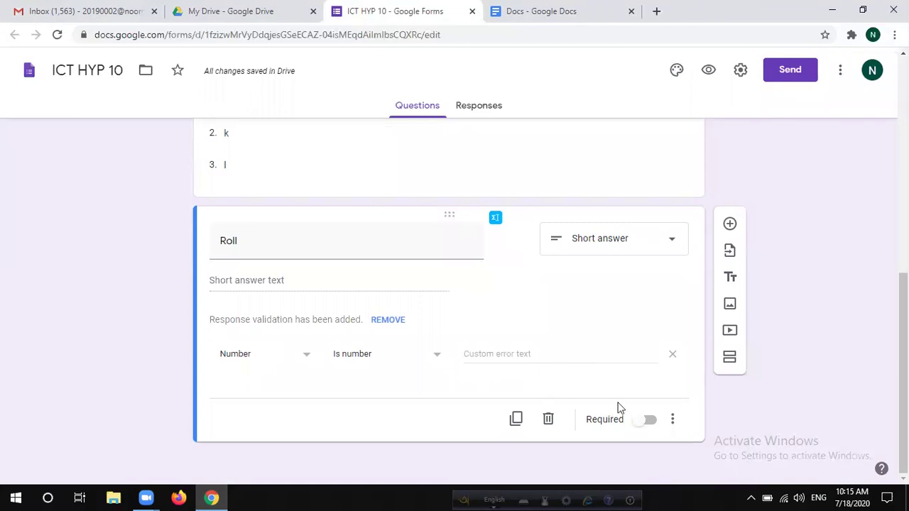
left_click(635, 424)
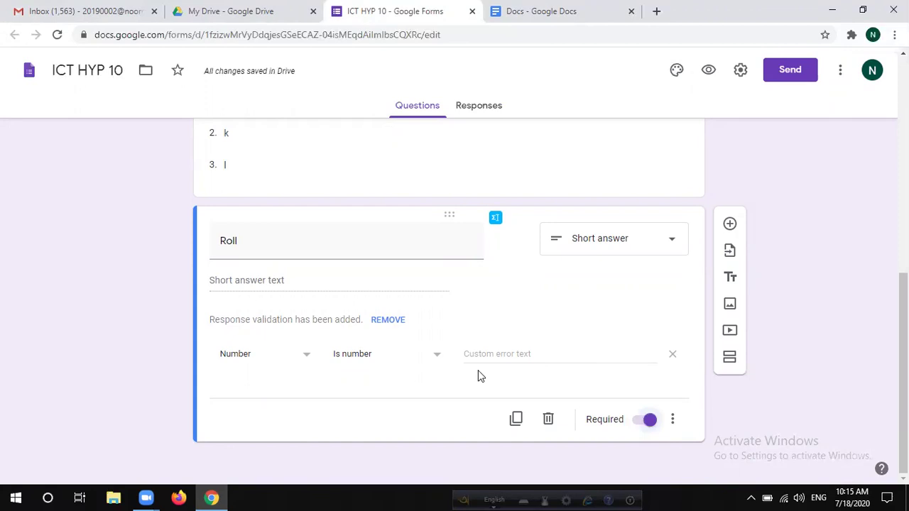
scroll(480, 376, "up", 3)
scroll(300, 297, "up", 2)
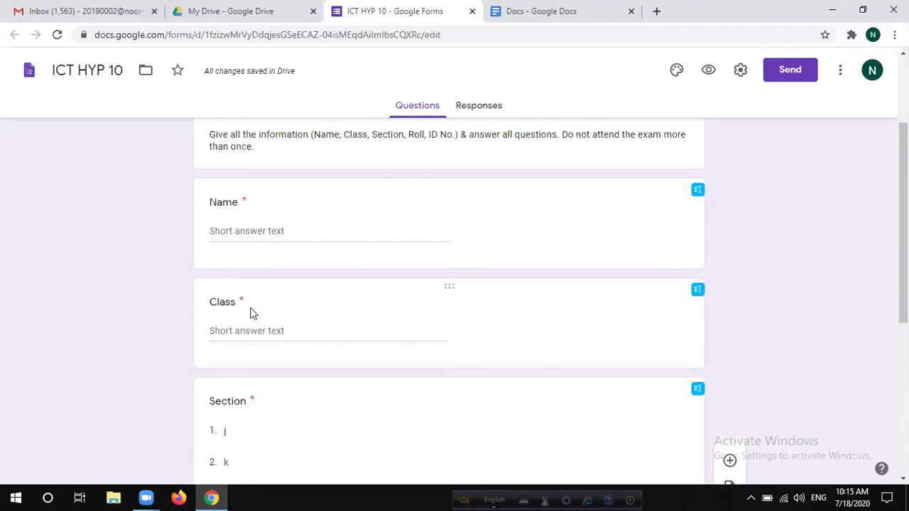
left_click(320, 256)
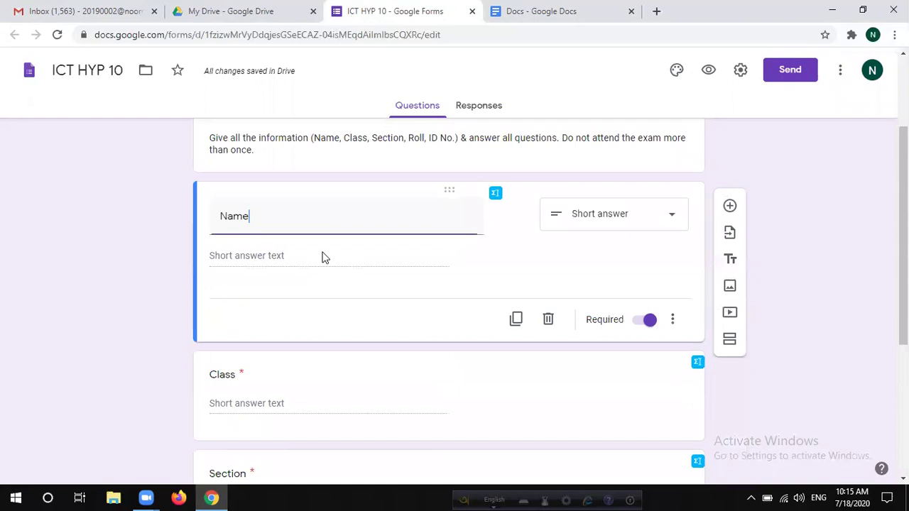
left_click(672, 324)
left_click(716, 414)
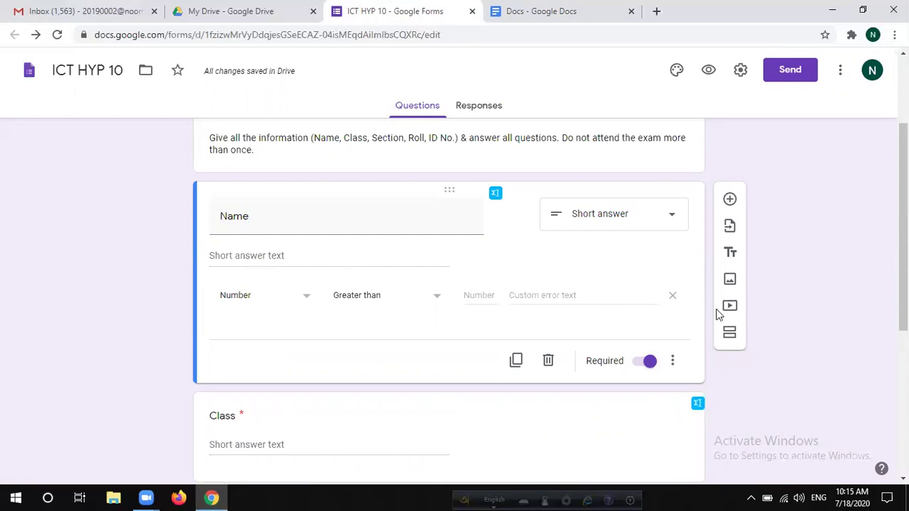
left_click(673, 297)
scroll(561, 312, "down", 4)
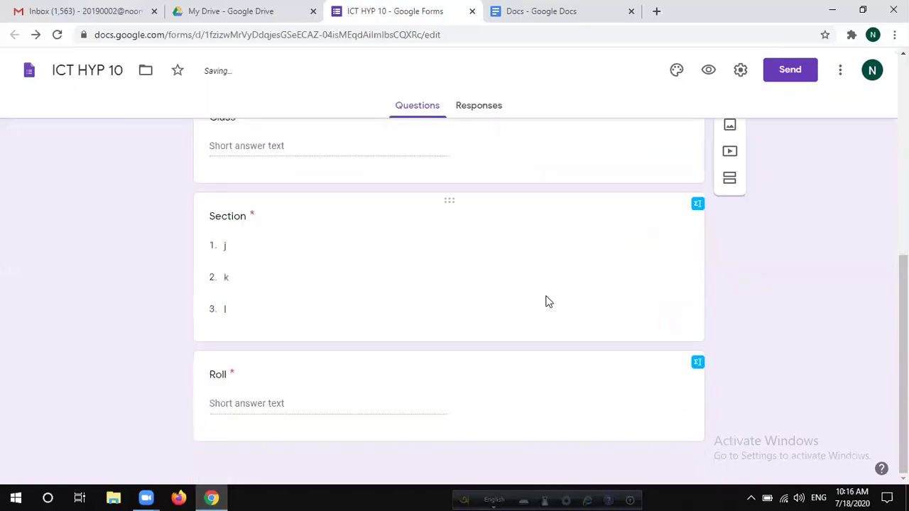
Remove the Roll question's response validation and add a new one using Number and Greater than
left_click(294, 400)
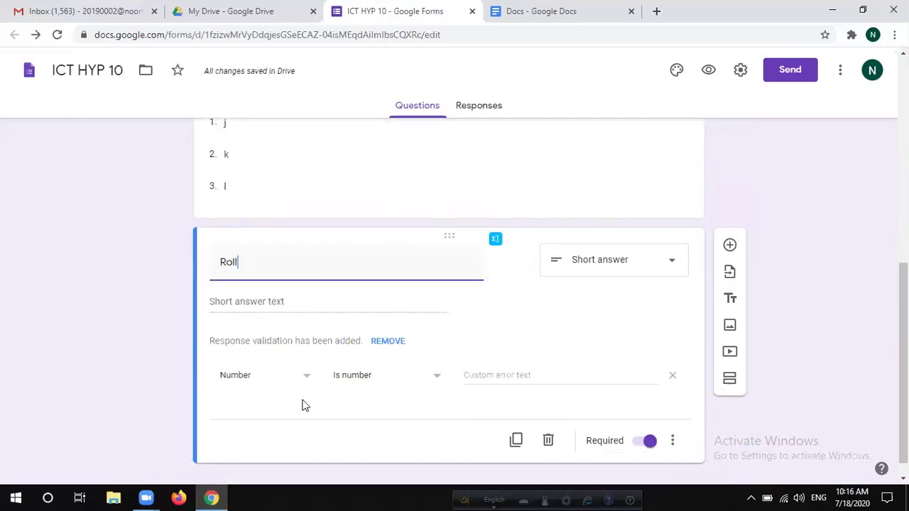
scroll(676, 360, "up", 1)
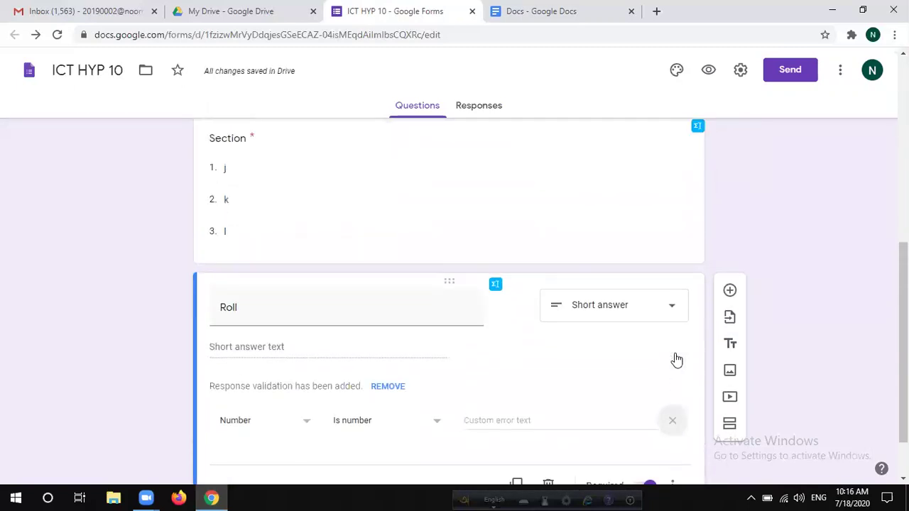
left_click(673, 429)
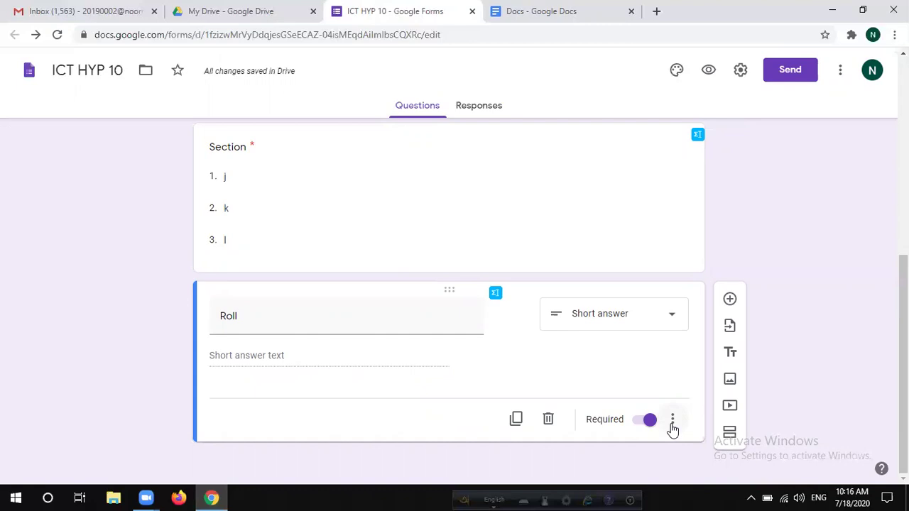
left_click(672, 423)
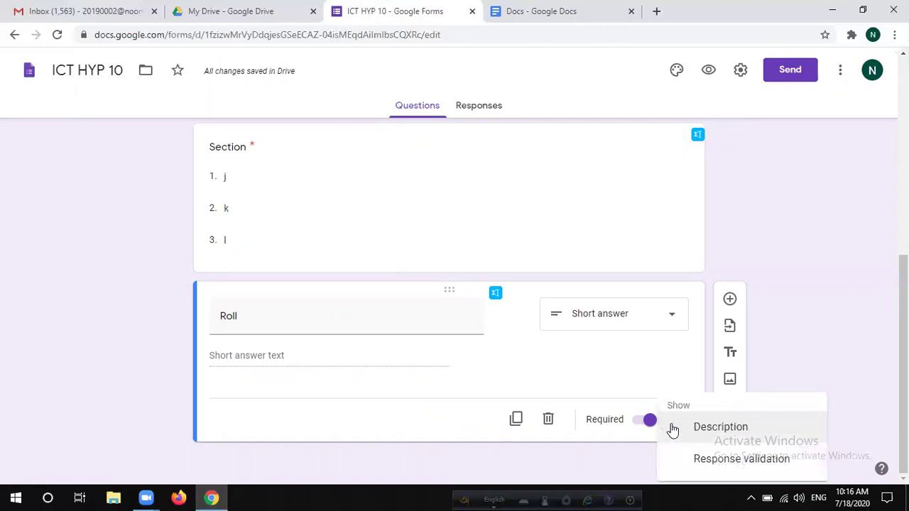
left_click(729, 467)
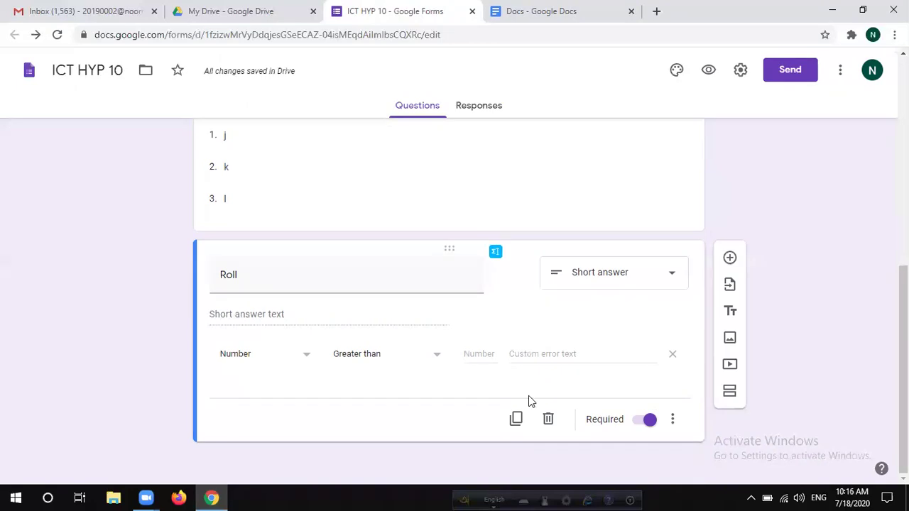
In the form's general settings, limit respondents to 1 response and restrict access to the college's users
left_click(787, 73)
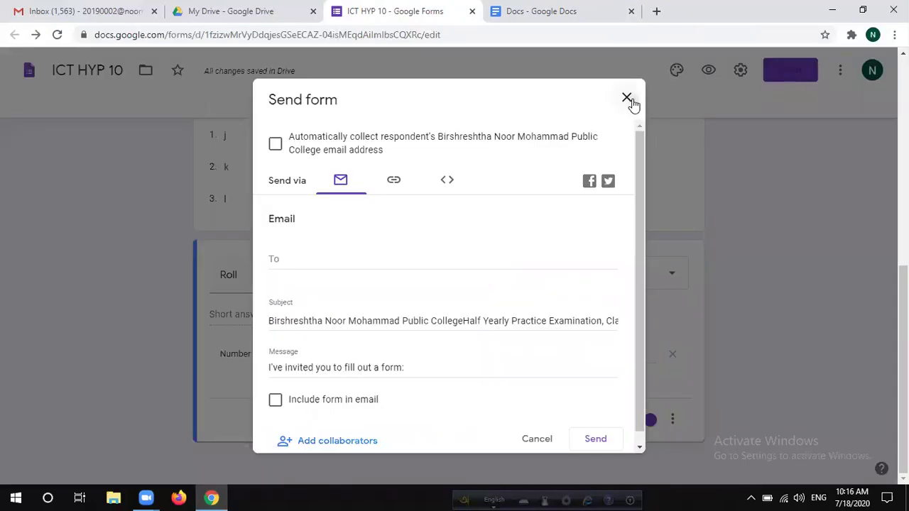
left_click(627, 98)
left_click(736, 71)
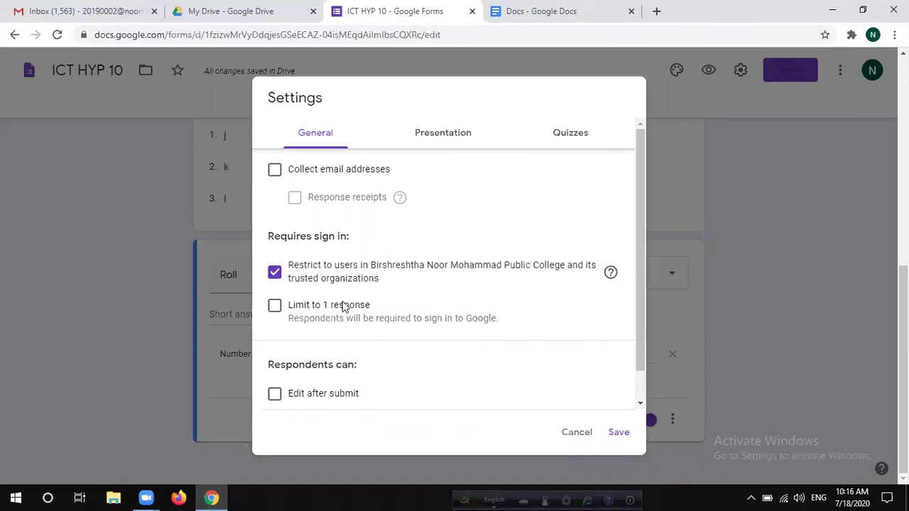
left_click(279, 172)
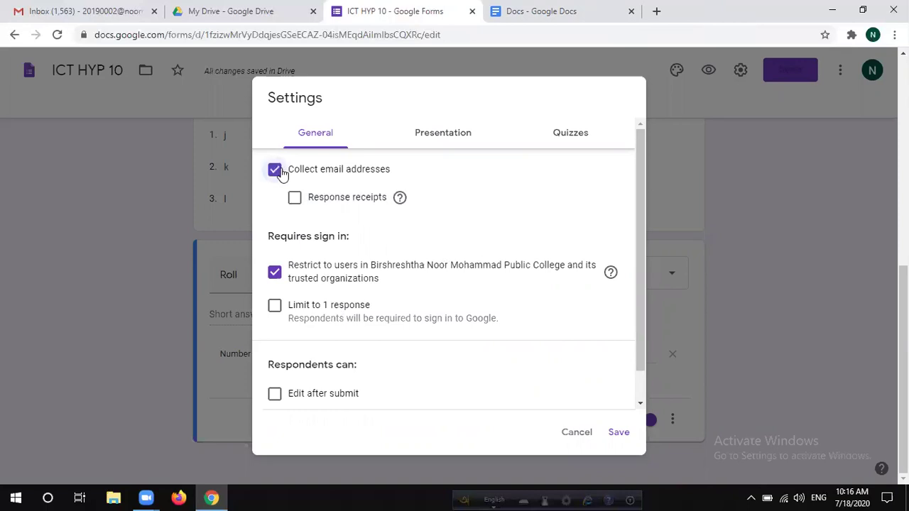
left_click(280, 171)
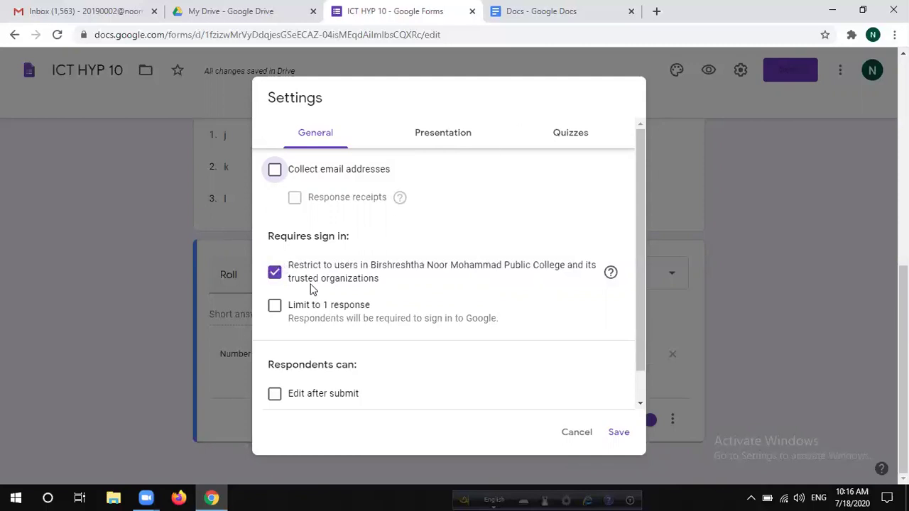
left_click(282, 277)
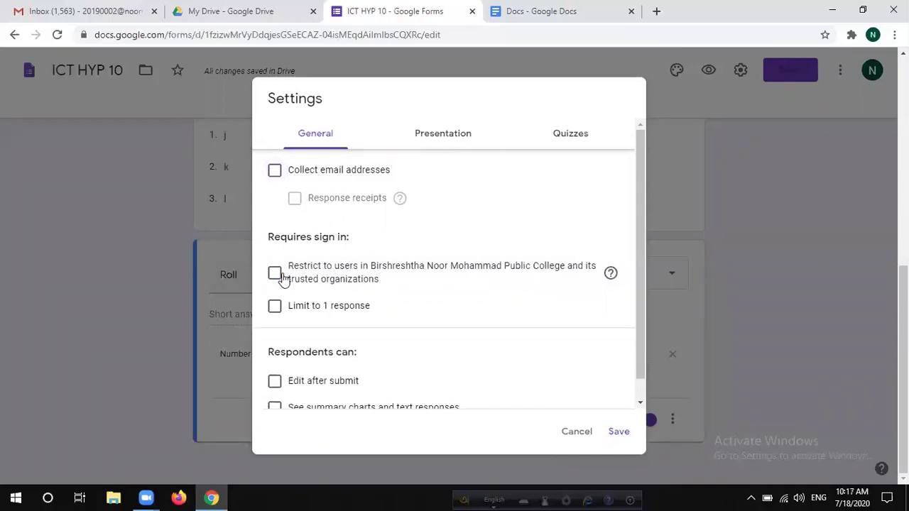
left_click(282, 277)
left_click(287, 311)
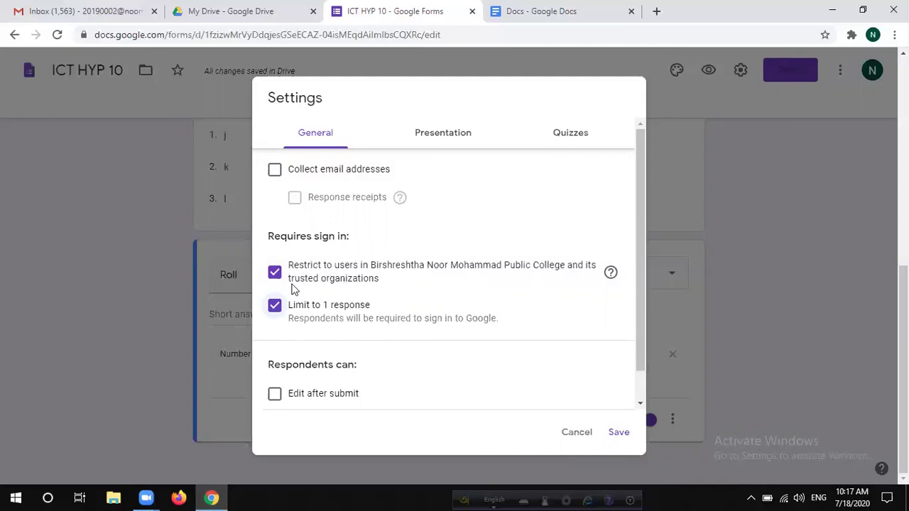
scroll(293, 291, "down", 1)
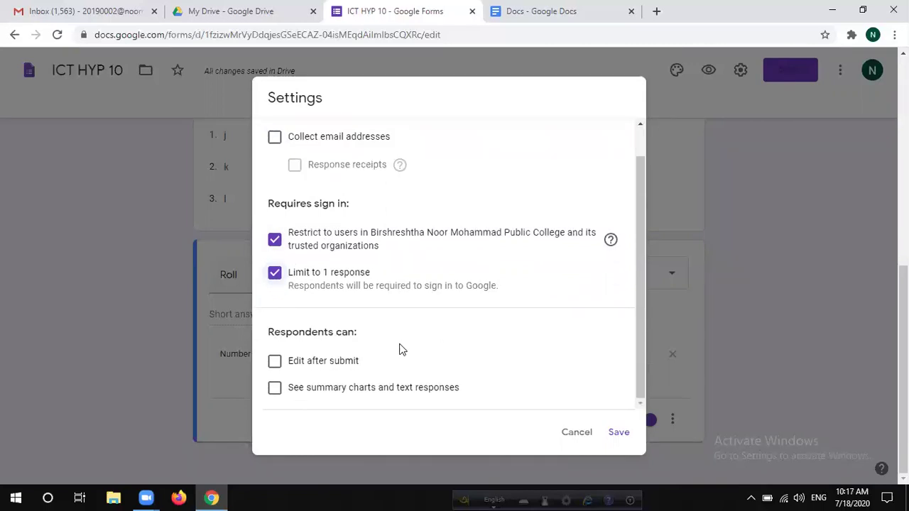
scroll(304, 304, "up", 1)
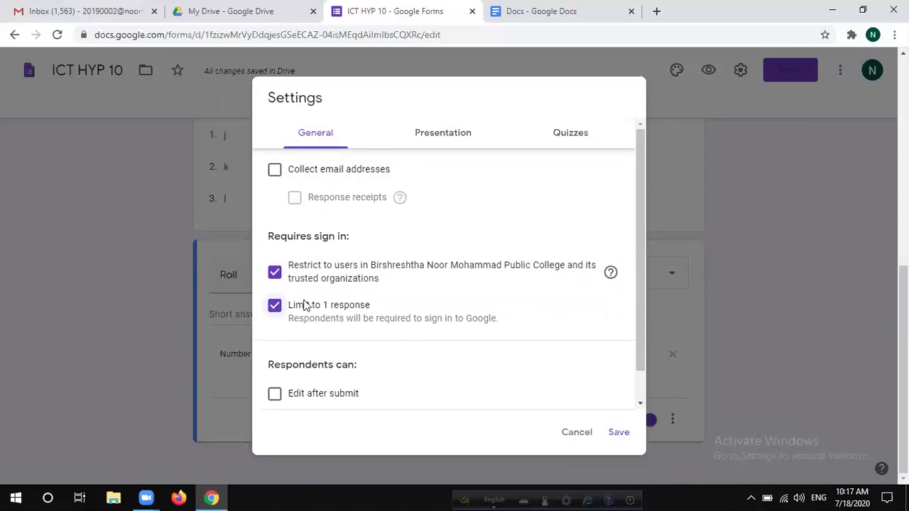
left_click(310, 320)
Turn off the link to submit another response and set the confirmation message to "Dear student, your submission has been received."
left_click(435, 140)
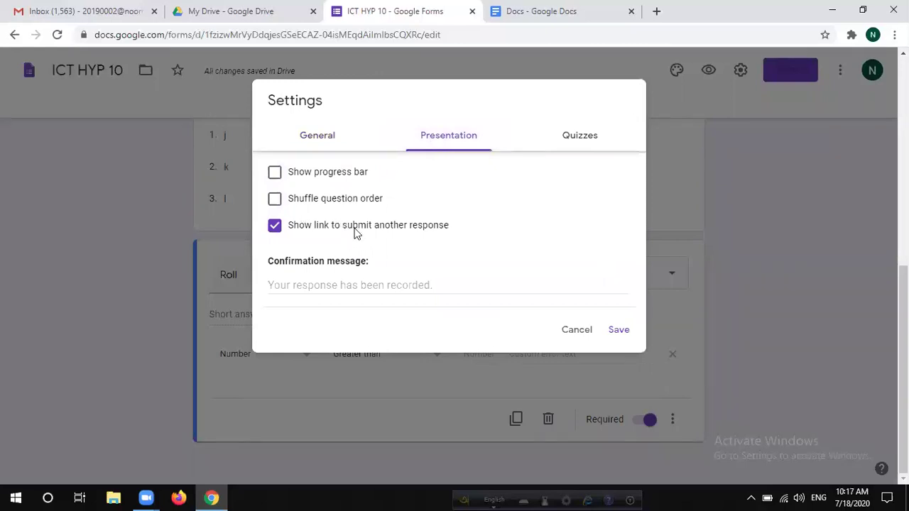
left_click(277, 227)
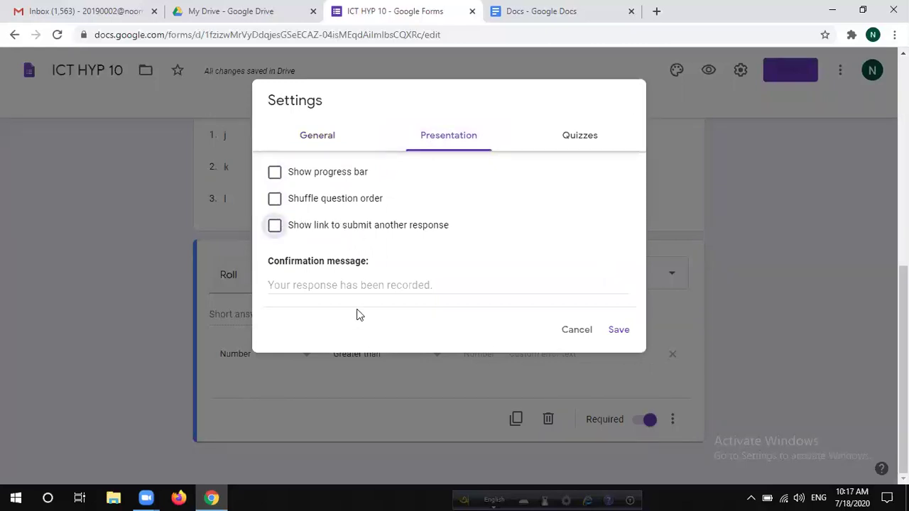
left_click(378, 284)
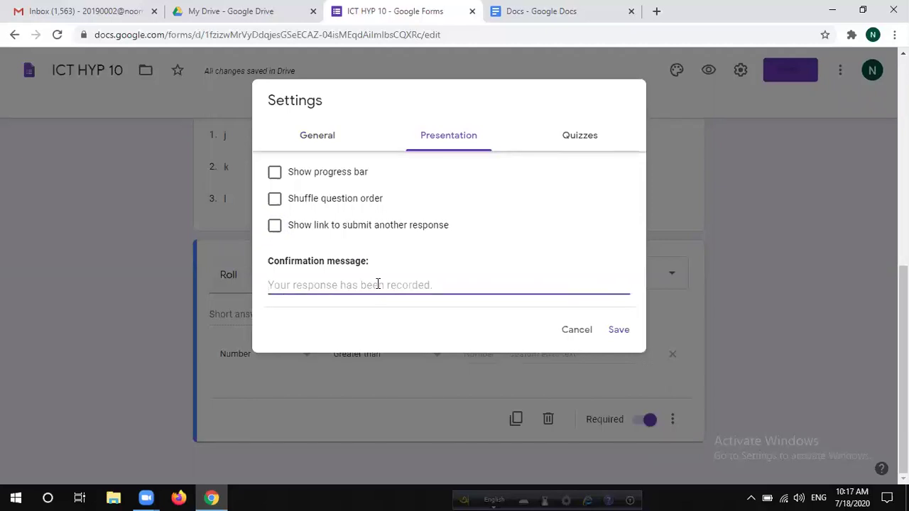
type("De")
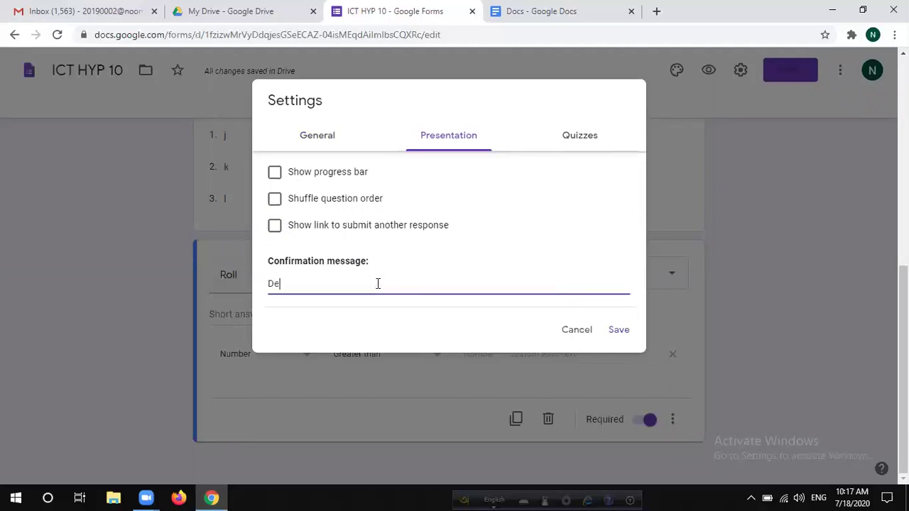
type("ar student, your submission has been received.")
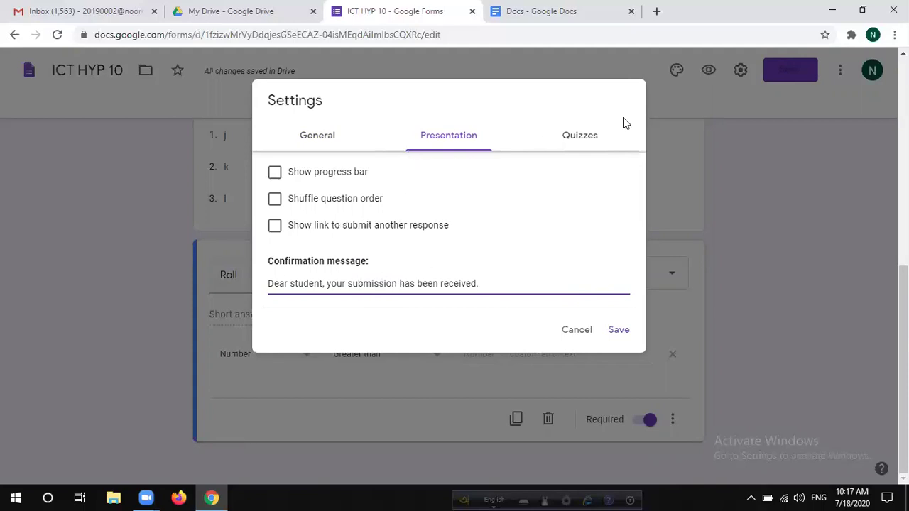
Make the form a quiz and set its grade release to Later, after manual review
left_click(572, 144)
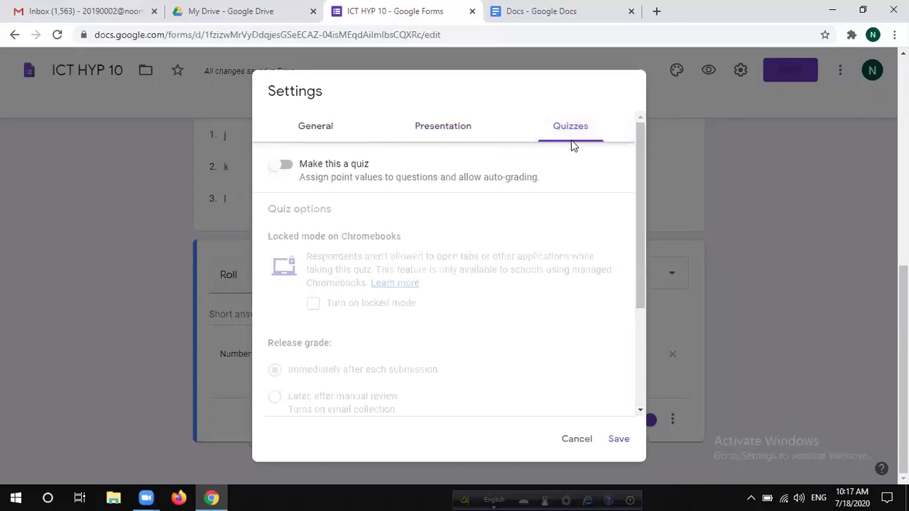
left_click(282, 166)
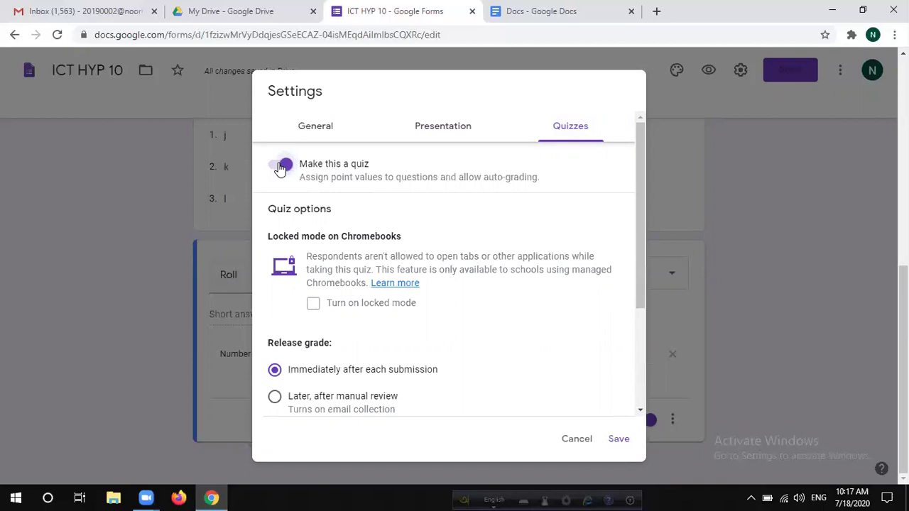
scroll(313, 211, "down", 1)
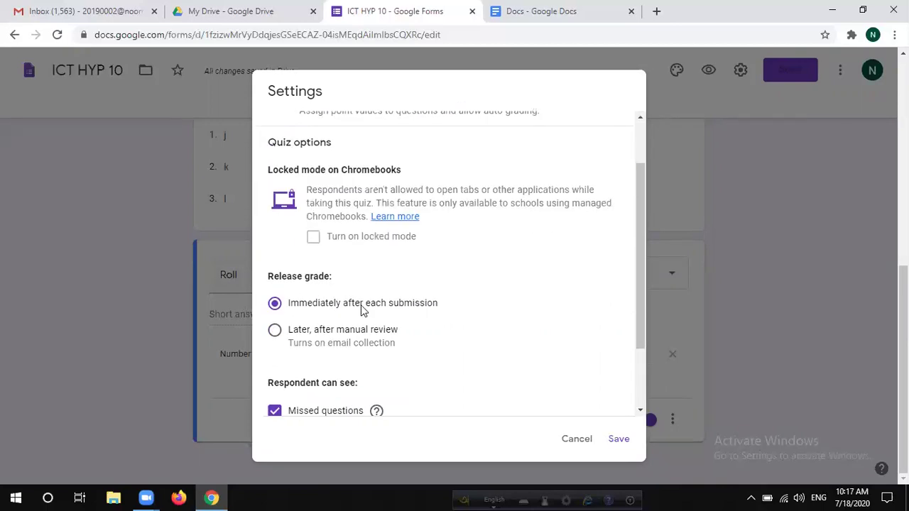
triple_click(289, 344)
scroll(288, 344, "up", 1)
scroll(369, 355, "down", 1)
left_click(291, 338)
Hide correct answers from respondents in the quiz options
scroll(295, 339, "down", 1)
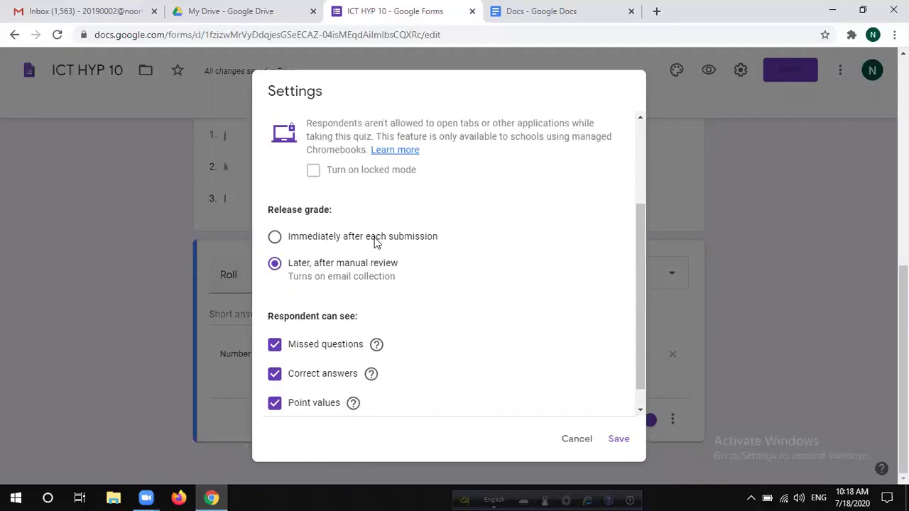
scroll(376, 242, "down", 1)
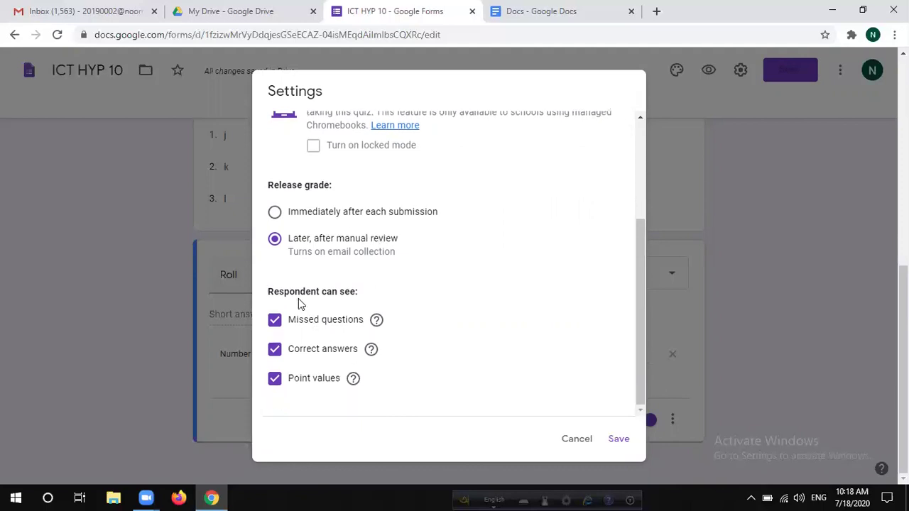
left_click(274, 351)
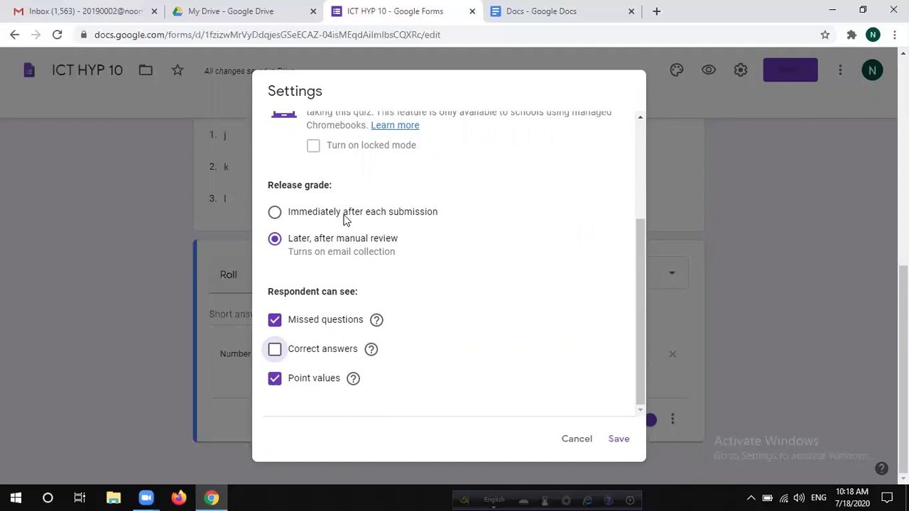
scroll(342, 224, "up", 1)
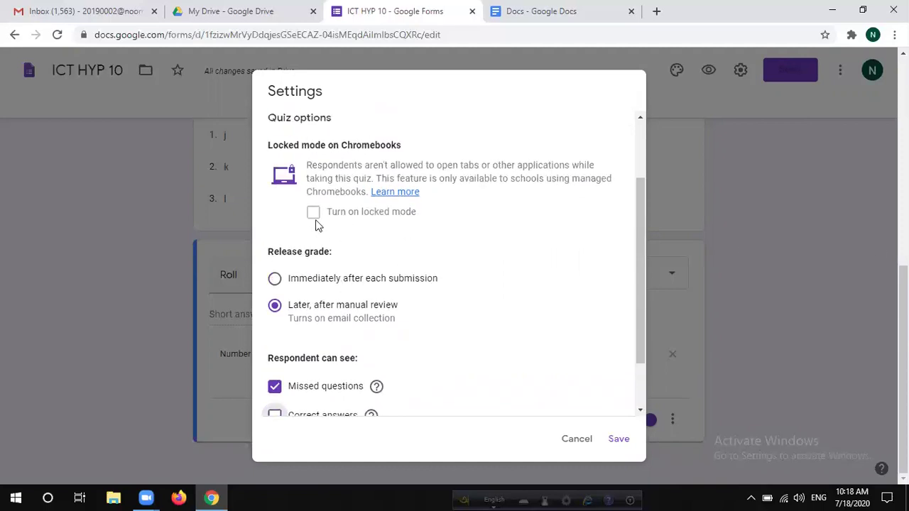
scroll(306, 229, "down", 1)
scroll(525, 203, "up", 3)
scroll(523, 201, "down", 3)
scroll(498, 220, "up", 3)
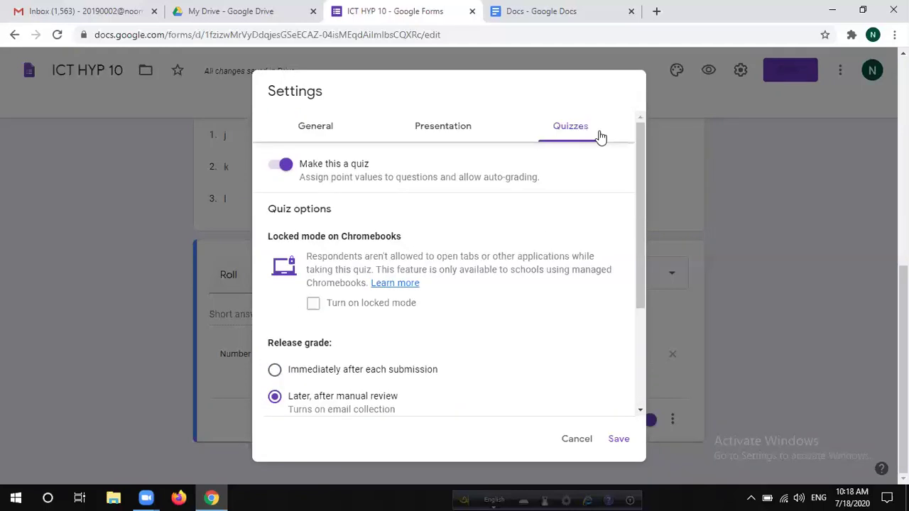
Check the respondent visibility options in the quiz settings and save the form's settings
scroll(554, 355, "down", 3)
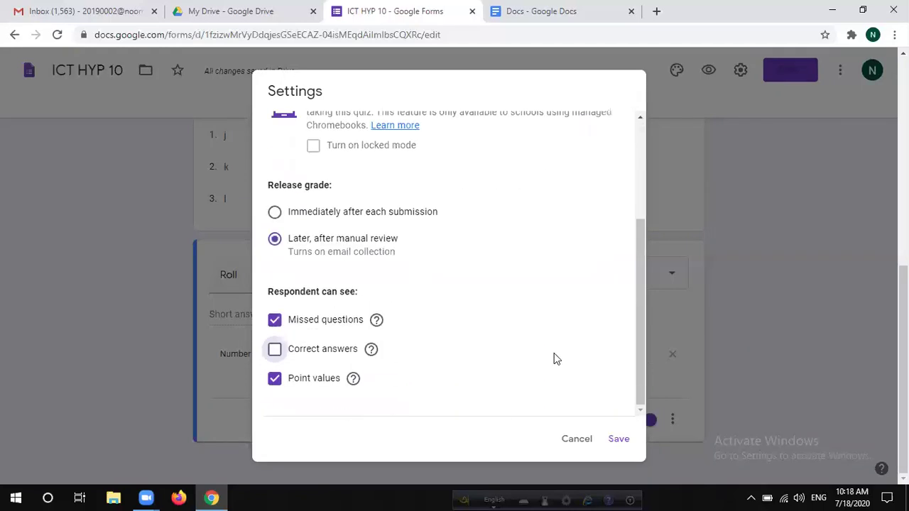
left_click(617, 442)
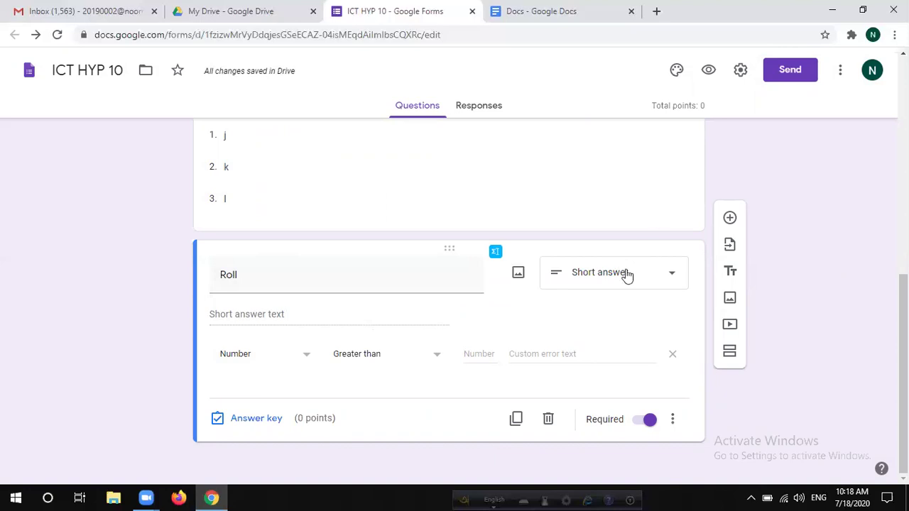
Add a multiple-choice question below the Roll question and title it "Question1"
left_click(728, 220)
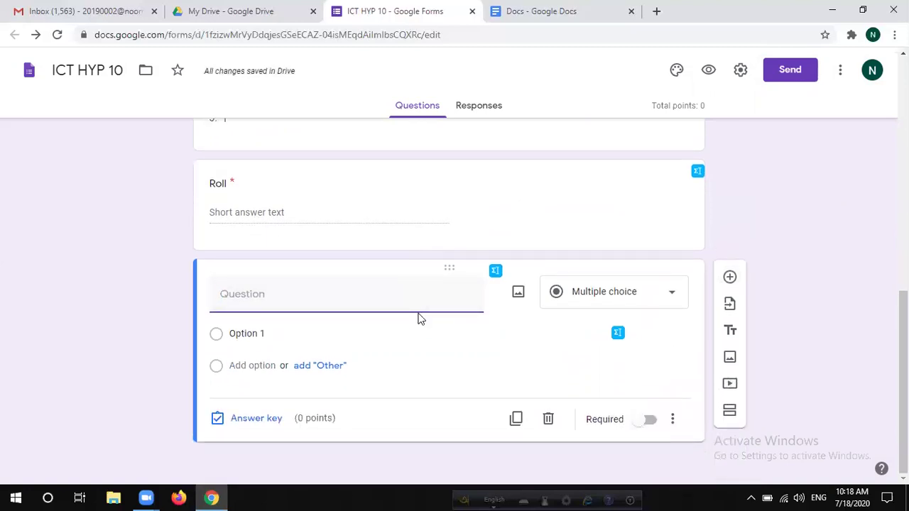
left_click(244, 213)
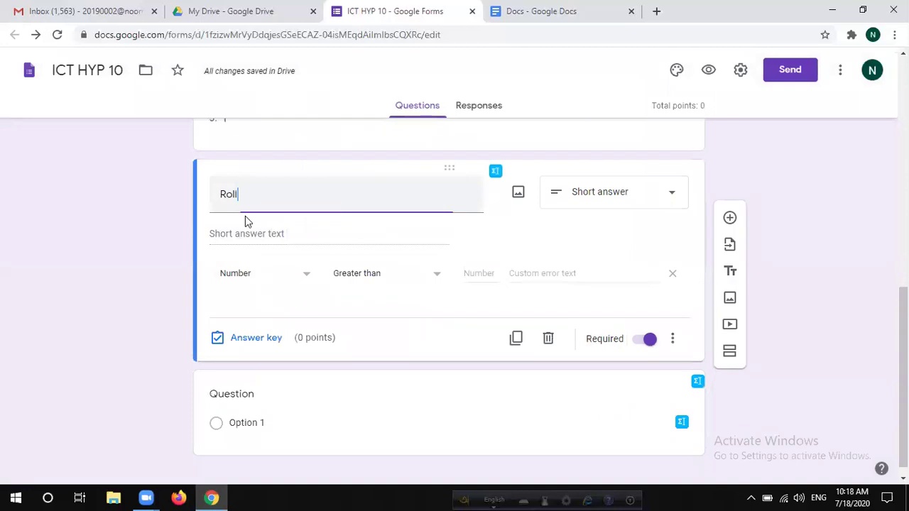
left_click(244, 416)
left_click(290, 289)
type("Question1")
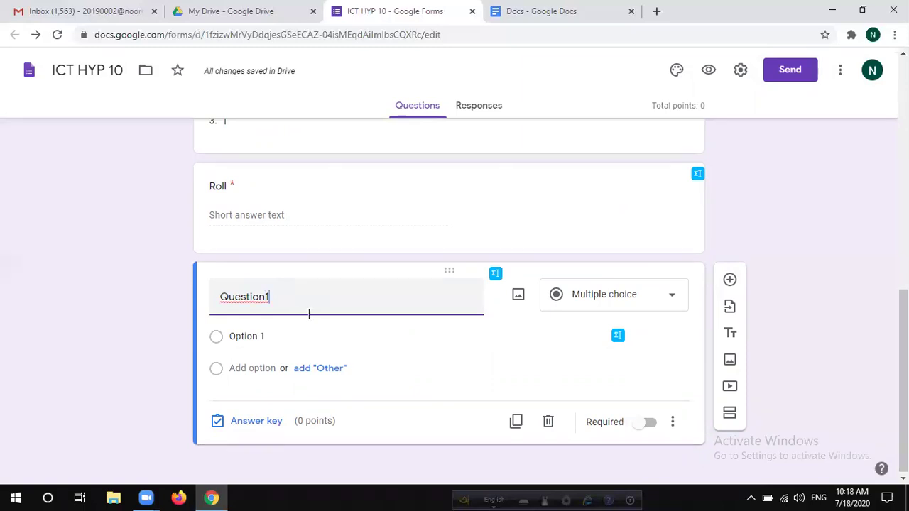
Remove the extra blank question and replace the Question1 title with "When was BNMPC founded?"
left_click(730, 281)
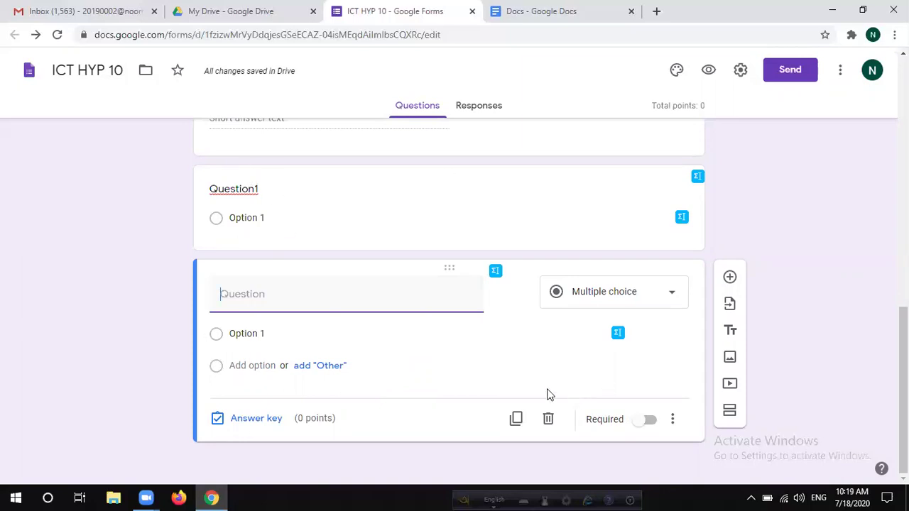
double_click(274, 299)
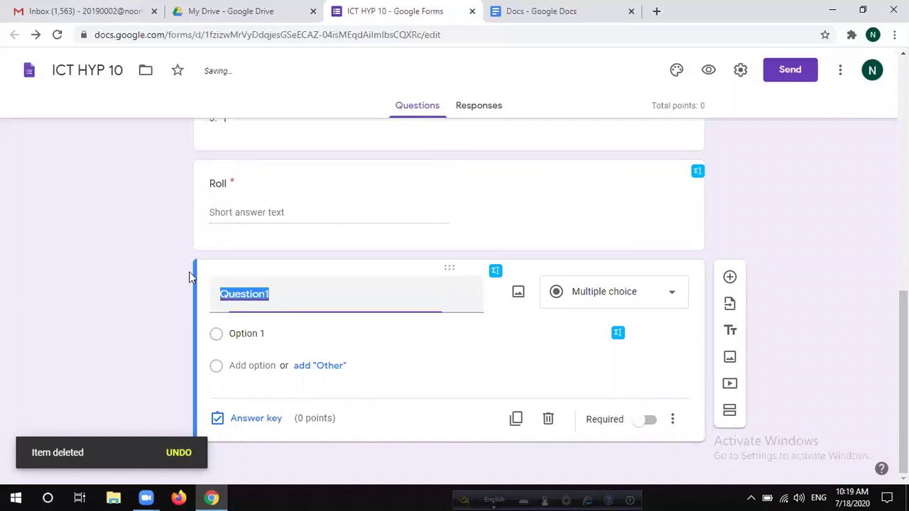
type("WHen was")
key("BackSpace")
key("BackSpace")
key("BackSpace")
key("BackSpace")
key("BackSpace")
key("BackSpace")
key("BackSpace")
type("hen")
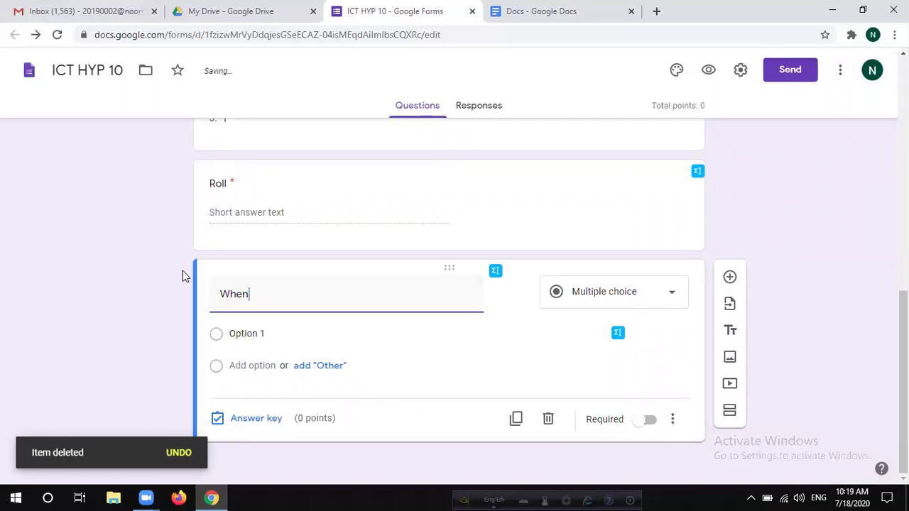
type(" was BNMPC ")
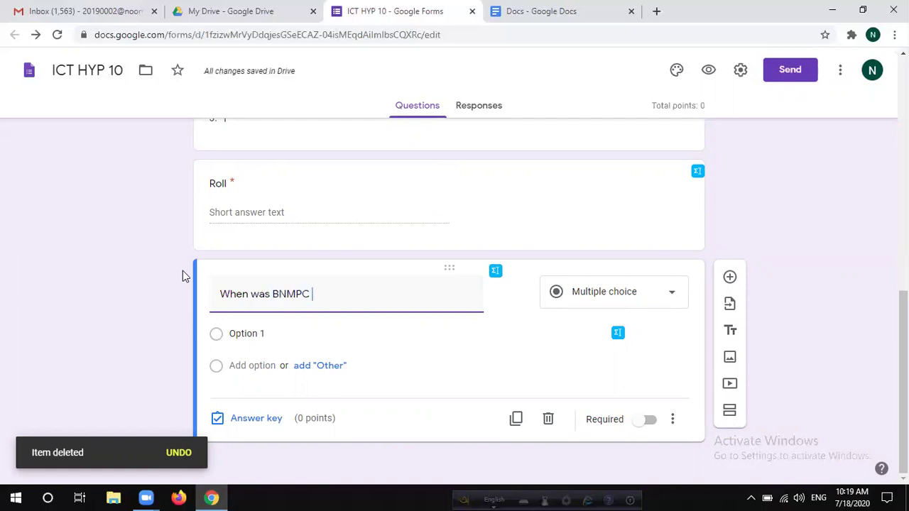
type("founded?")
Enter four answer options for the BNMPC question: "a. 1977", "b. 1983", "c. 1980" and "d. 1993"
left_click(283, 327)
type("a.")
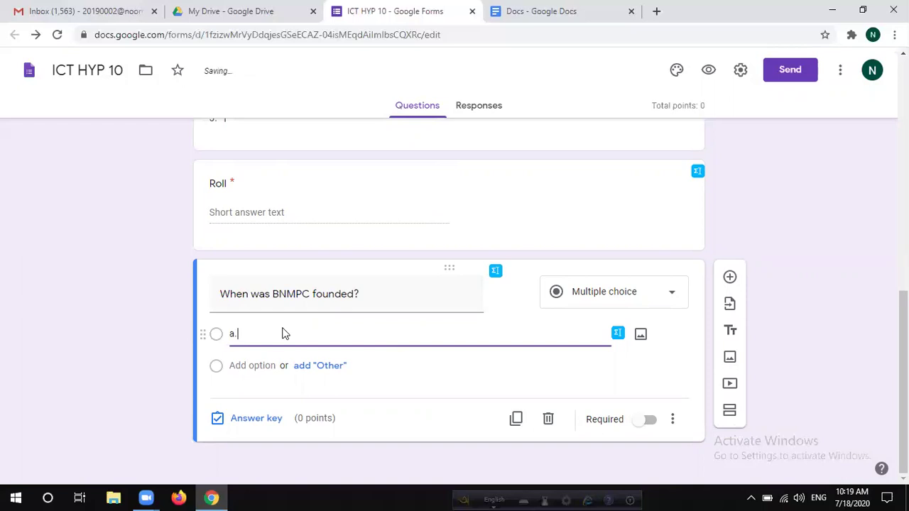
type(" 1977")
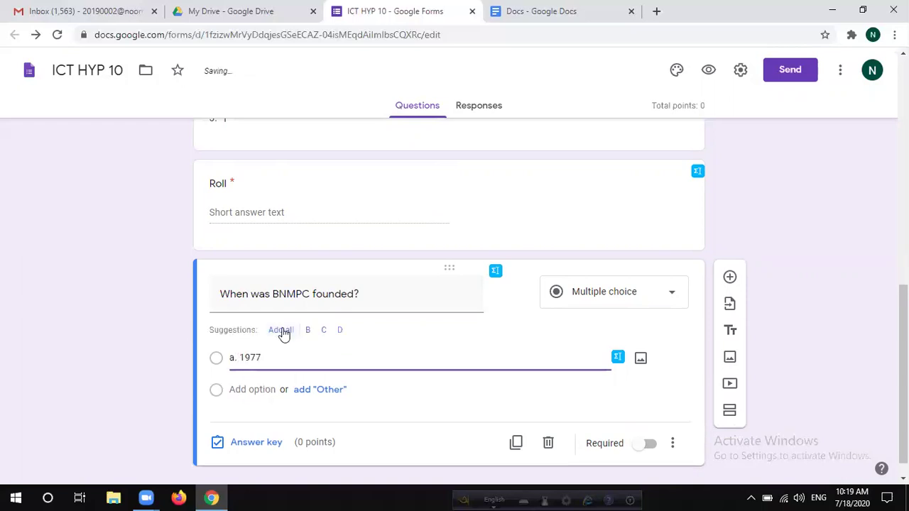
key("Return")
type("b")
type("1983")
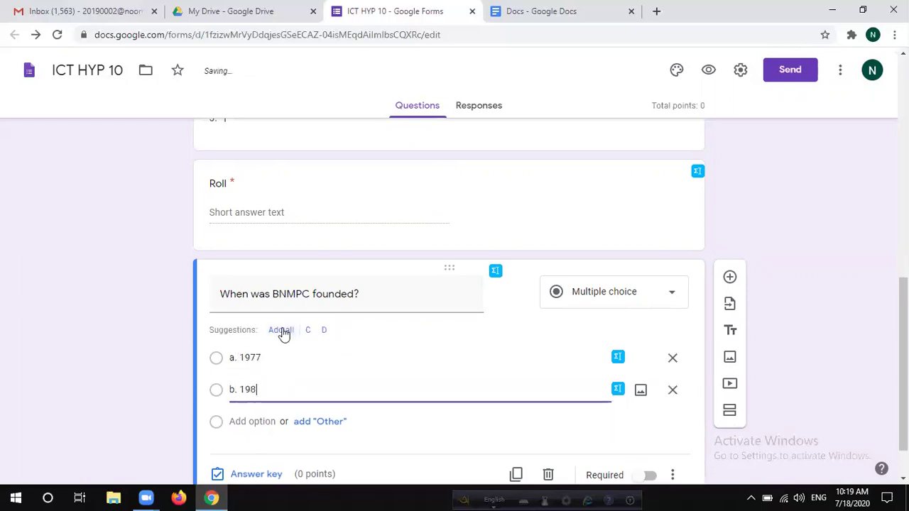
key("Return")
type("c. 1980")
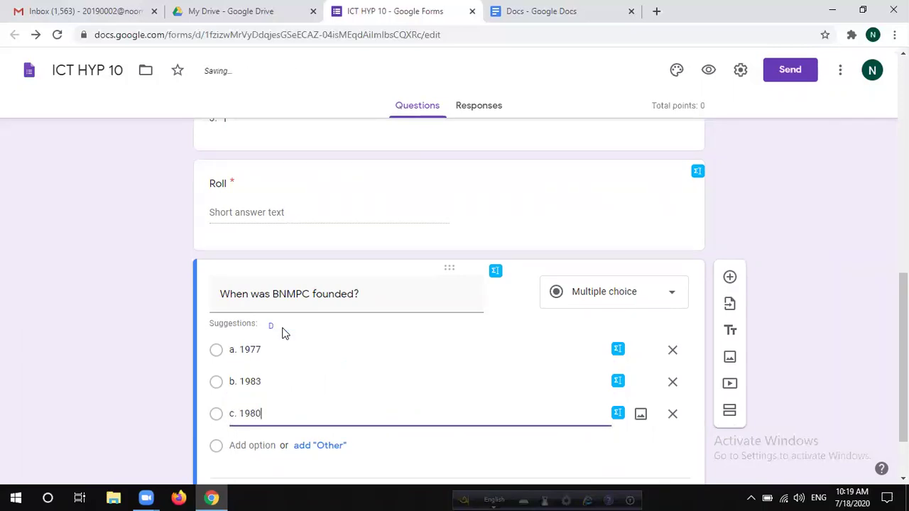
key("Return")
type("d. 1993")
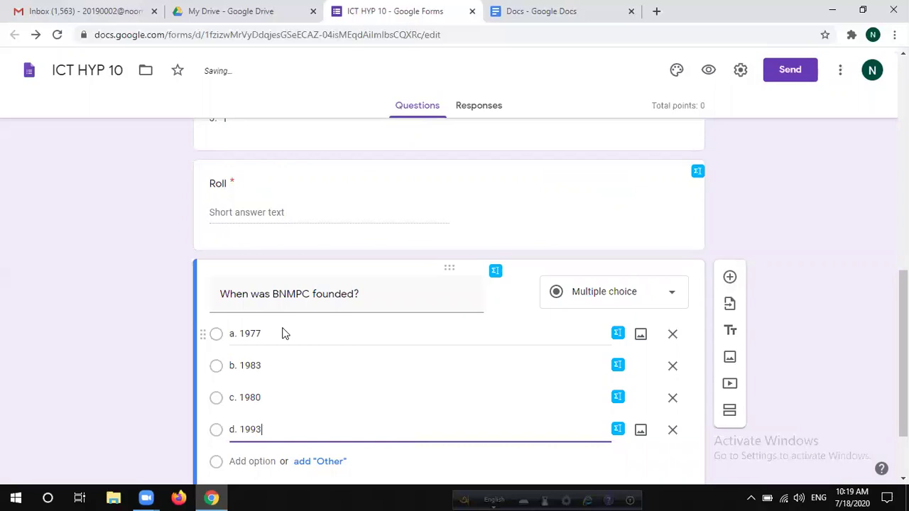
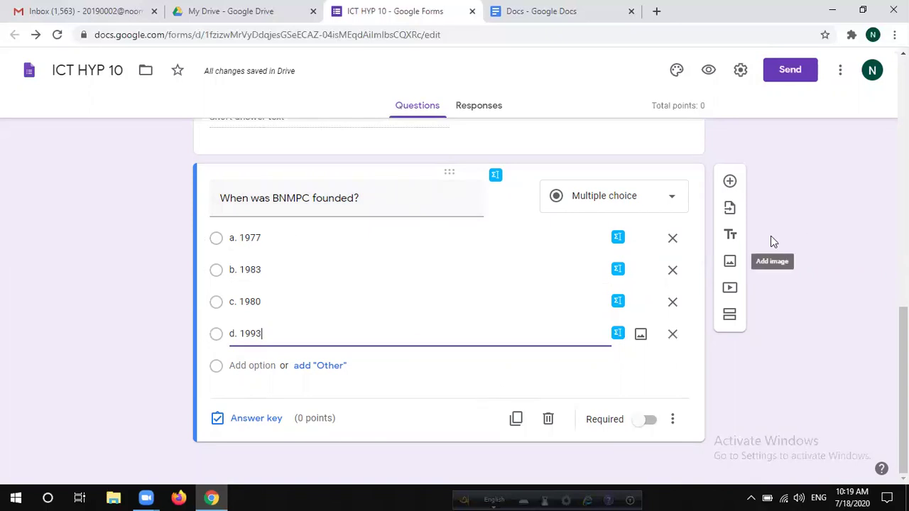
Add another question and, with Bangla input enabled, title it "১। নূর মহাম্মাদ কলেজ কতো সালে প্রতিষ্ঠিত হয়েছে"
left_click(741, 182)
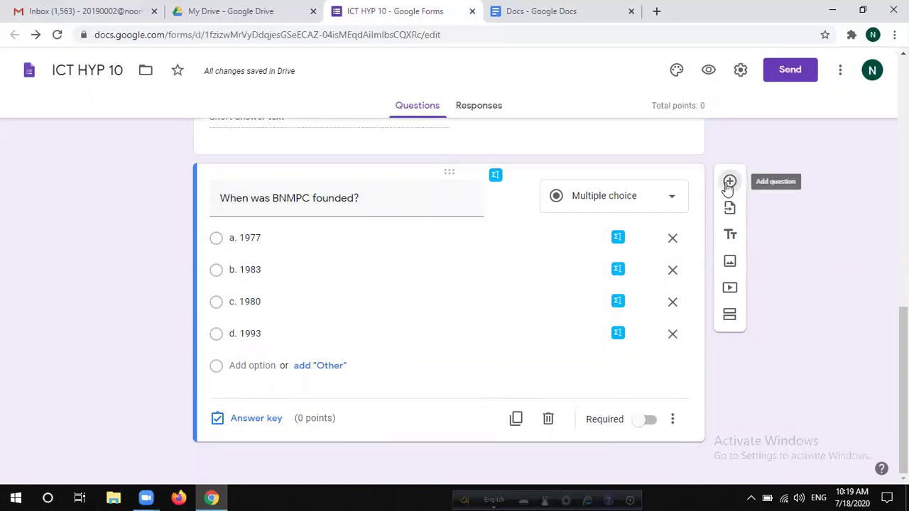
left_click(729, 183)
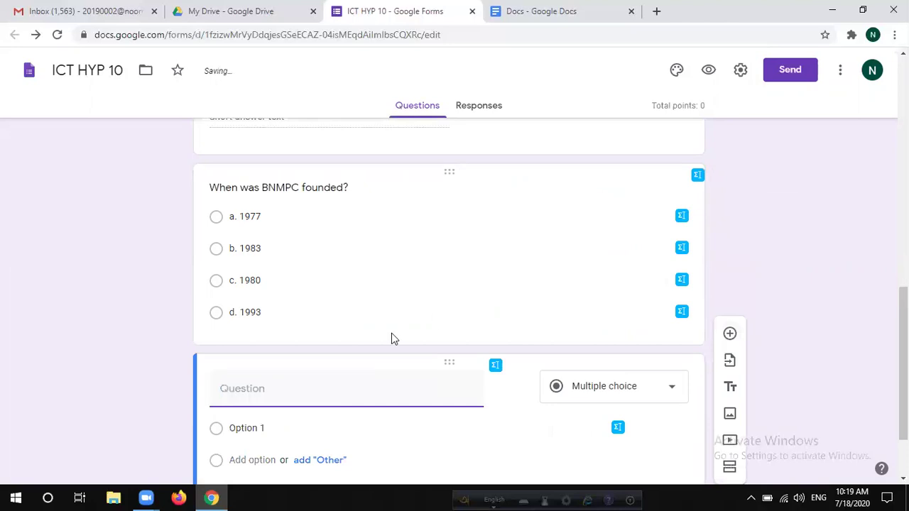
key("F12")
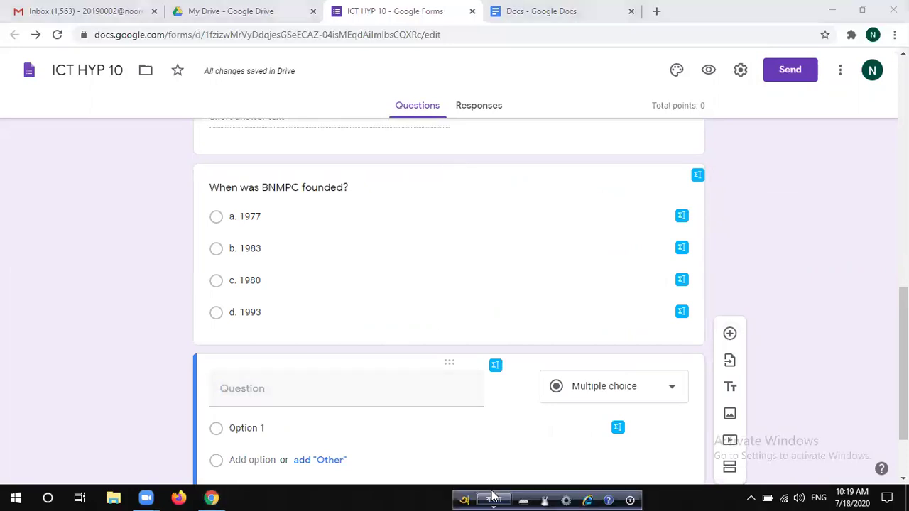
left_click(315, 383)
type("১।")
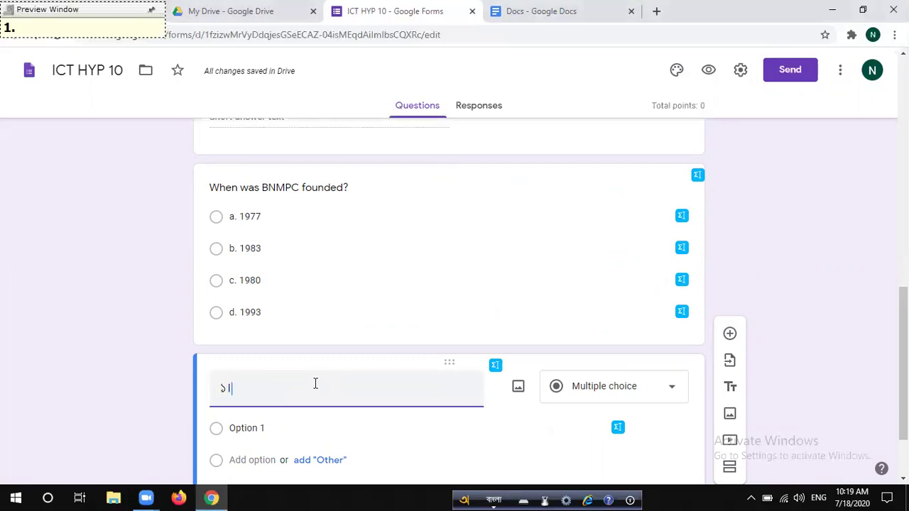
type(" নুর মোহাম্মাদ")
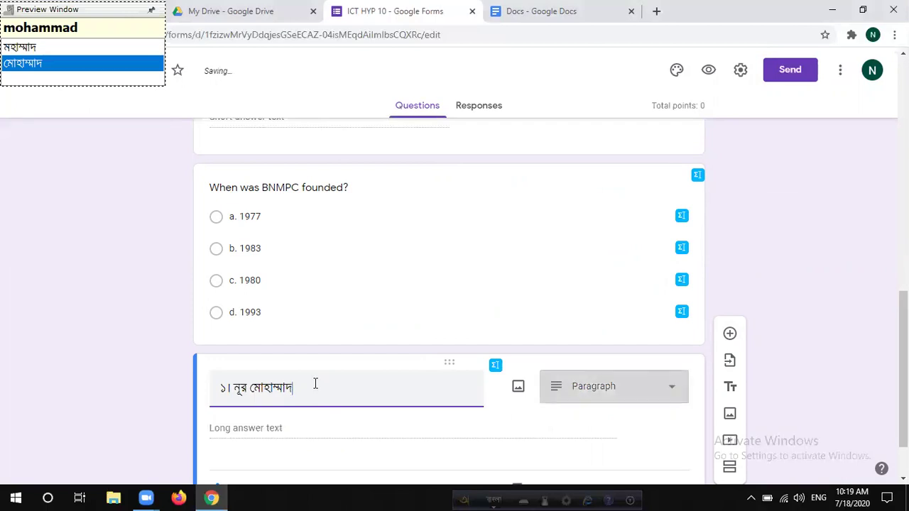
key("Up")
key("Return")
type("ক")
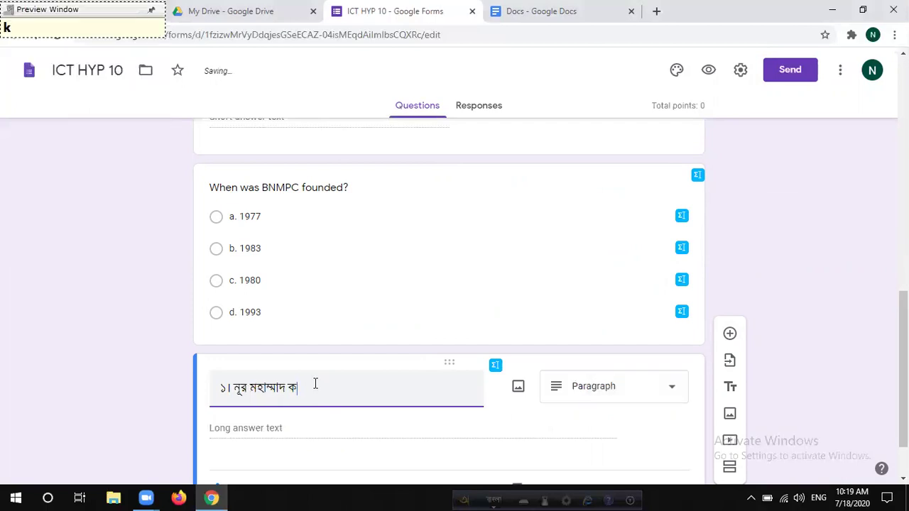
type("লেজ কোতো ")
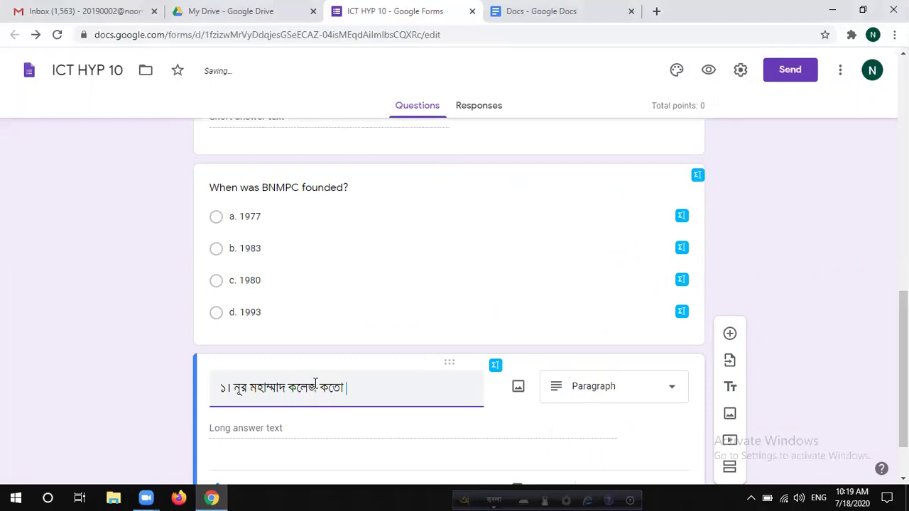
type("সালে প্রতিষ্ঠি")
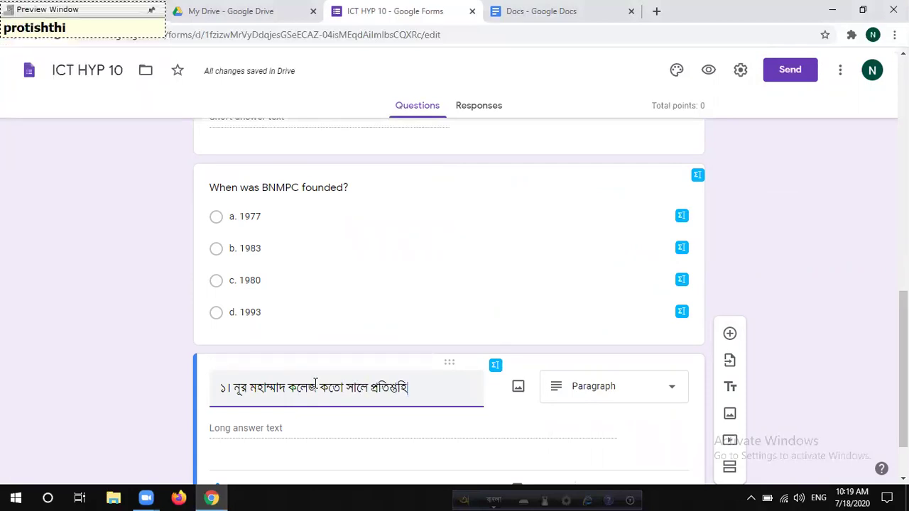
type("ত হএচe")
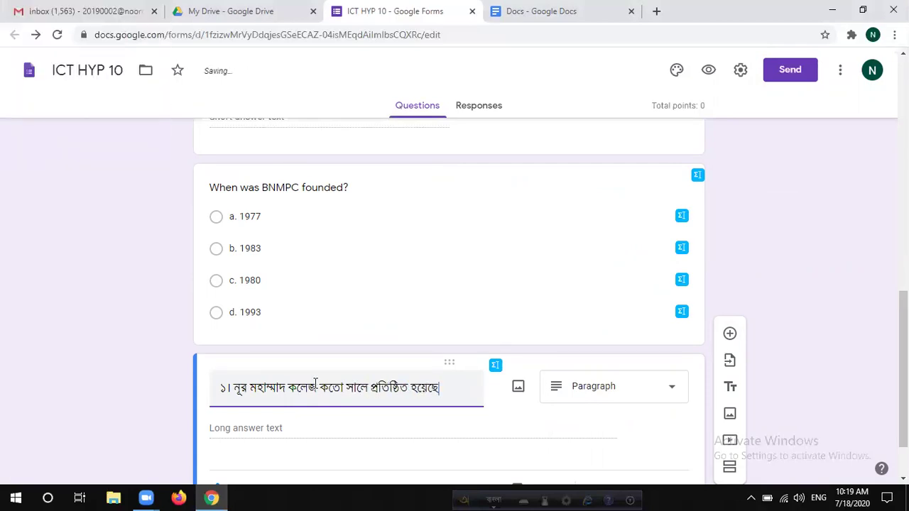
Change the Bangla question's type to Multiple choice, matching the BNMPC question
scroll(593, 332, "down", 1)
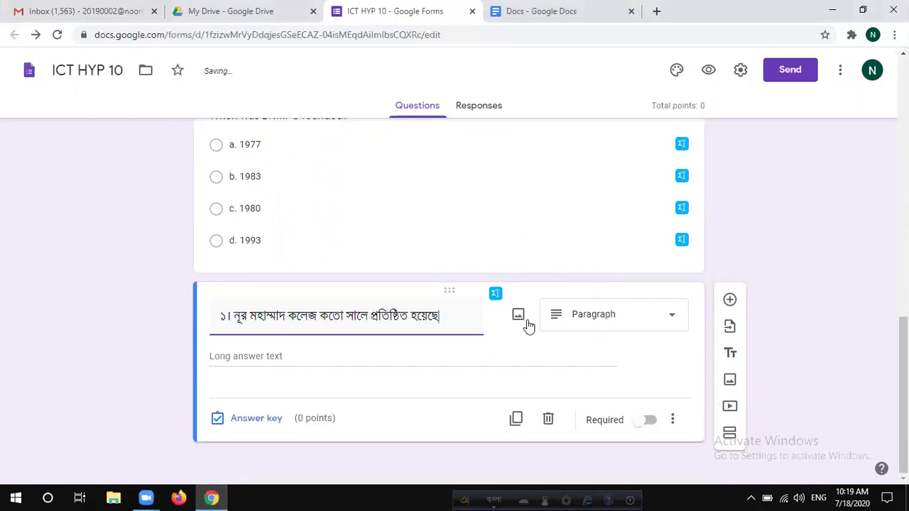
scroll(584, 238, "up", 2)
left_click(415, 285)
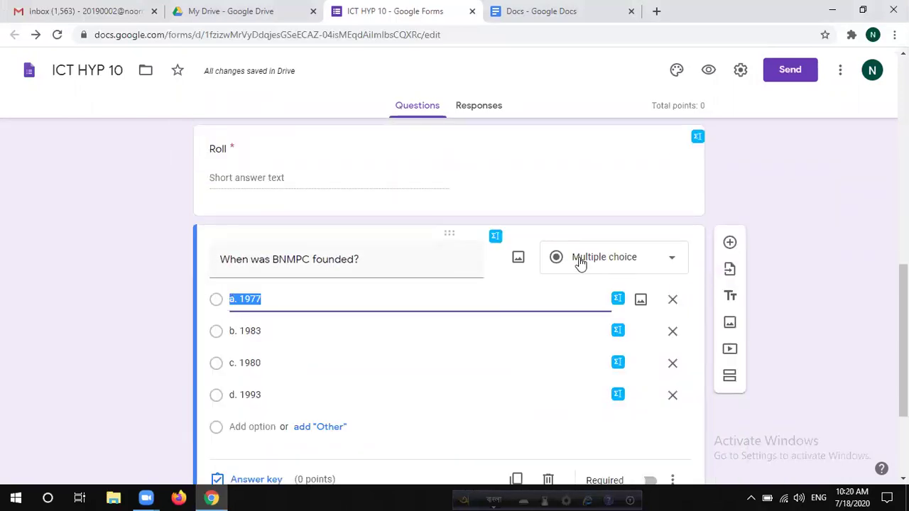
scroll(580, 260, "down", 3)
left_click(302, 380)
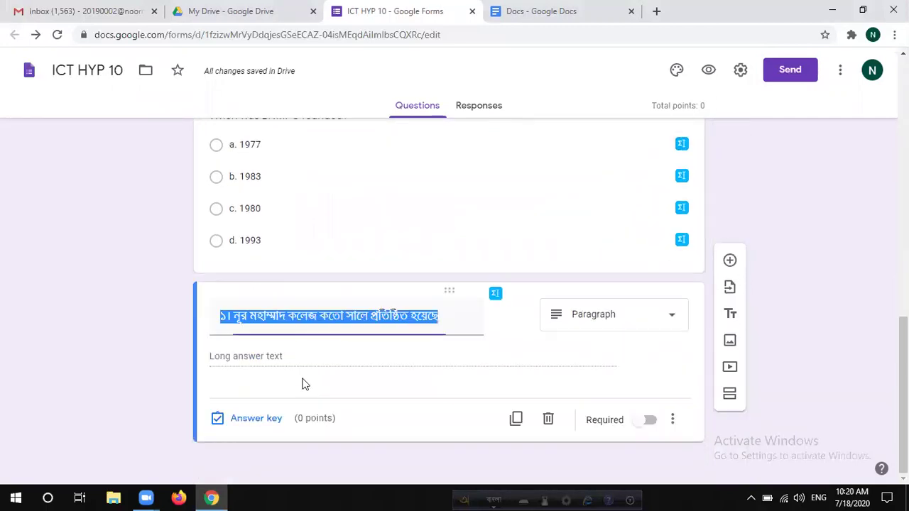
left_click(605, 327)
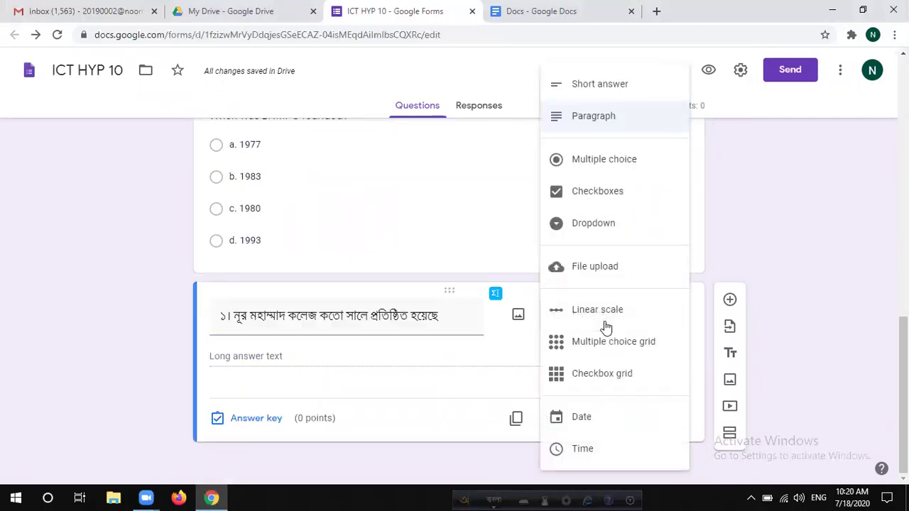
left_click(587, 166)
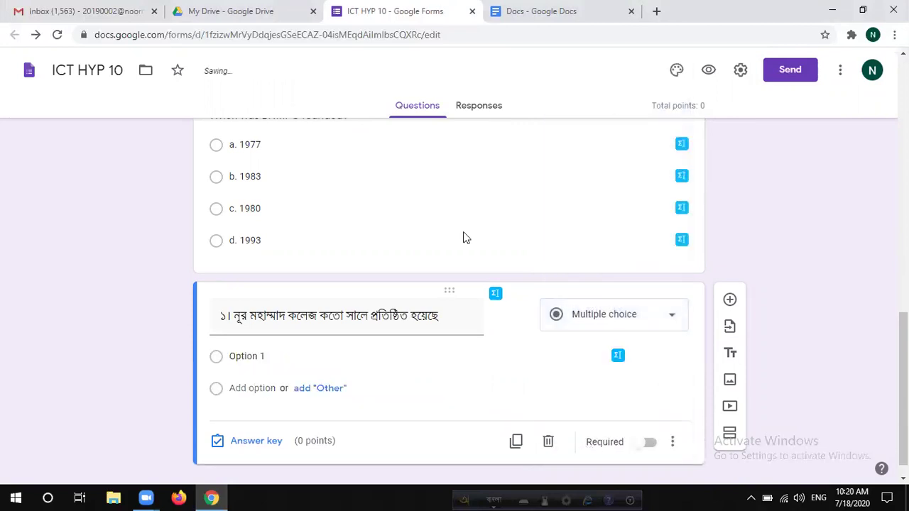
Enter the Bangla question's first two answer options, "ক। ১৯৭৭" and "খ। ১৯৮০"
left_click(250, 336)
type("ক। ")
type("1977")
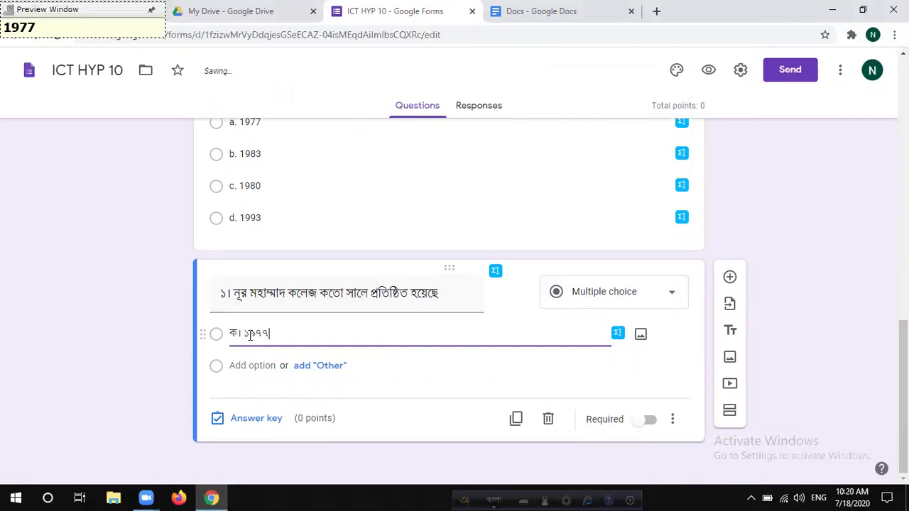
key("Return")
type("খ। ১৯৮০")
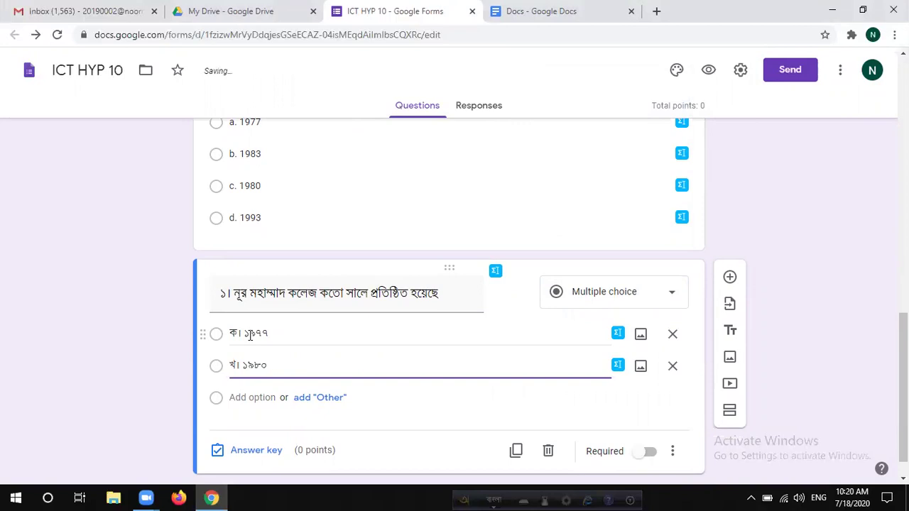
In the answer key of "When was BNMPC founded?", mark "a. 1977" as the correct answer
scroll(242, 338, "up", 3)
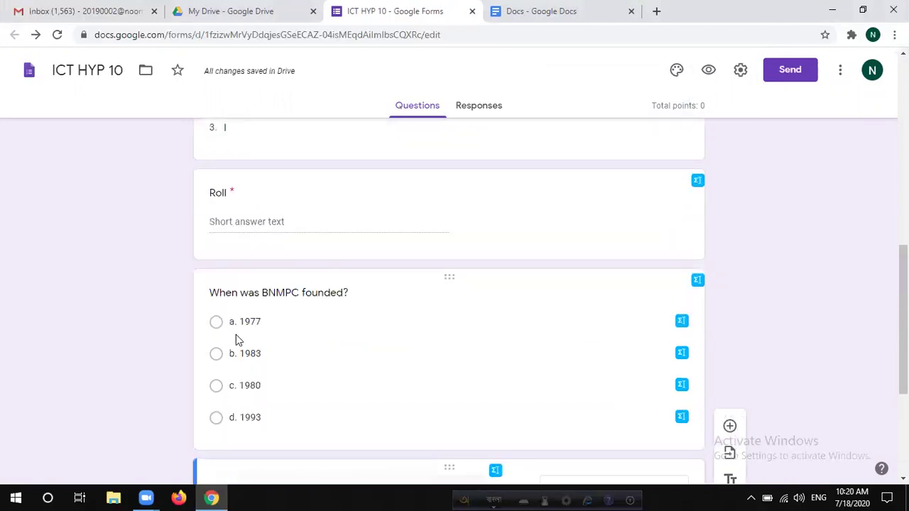
left_click(361, 349)
scroll(361, 347, "down", 3)
scroll(361, 347, "up", 2)
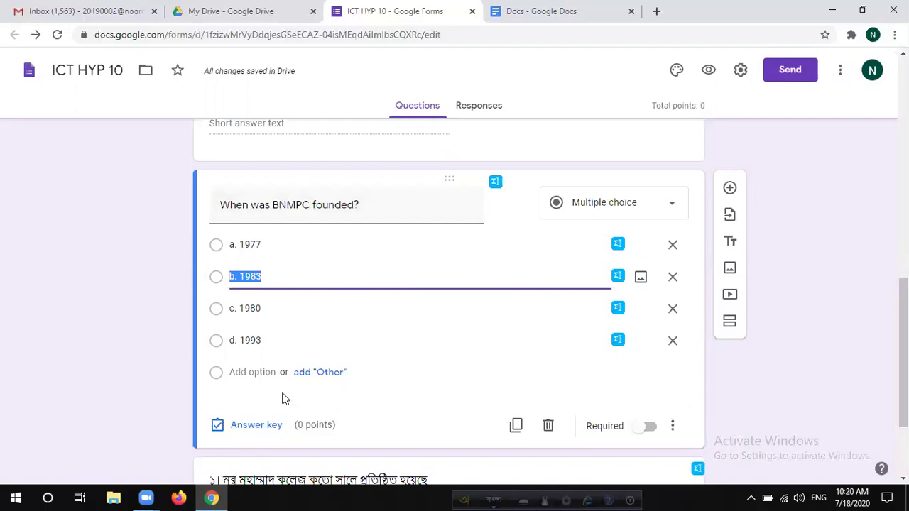
left_click(234, 426)
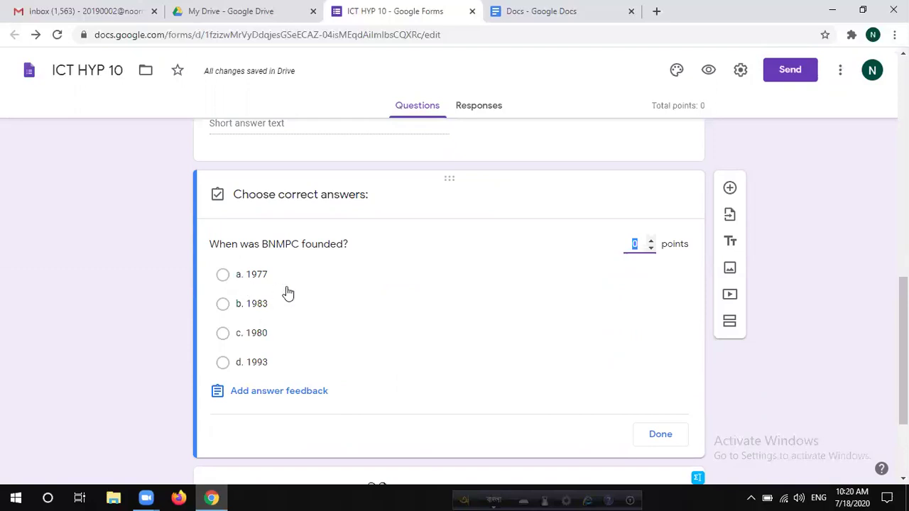
left_click(249, 279)
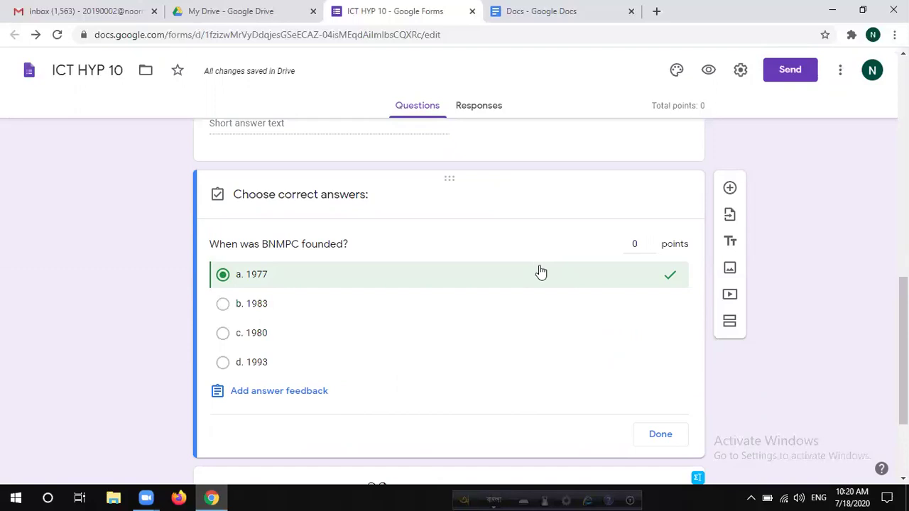
Switch to English input, set "When was BNMPC founded?" to 1 point, and finish editing its answer key
left_click(644, 246)
type("1")
key("BackSpace")
key("BackSpace")
type("11")
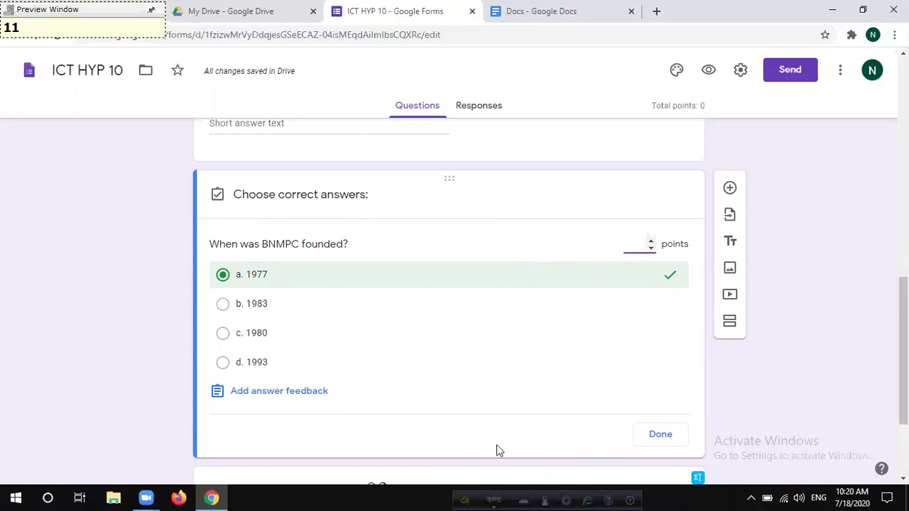
key("F12")
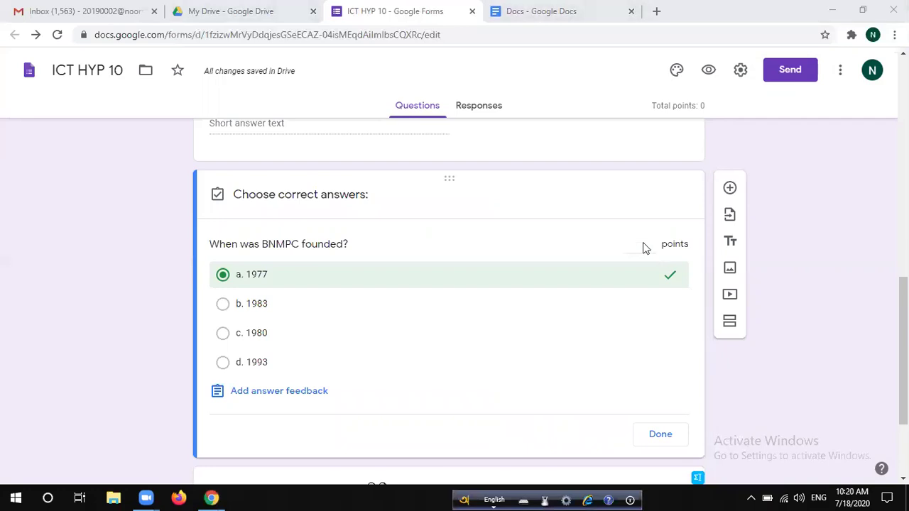
left_click(643, 245)
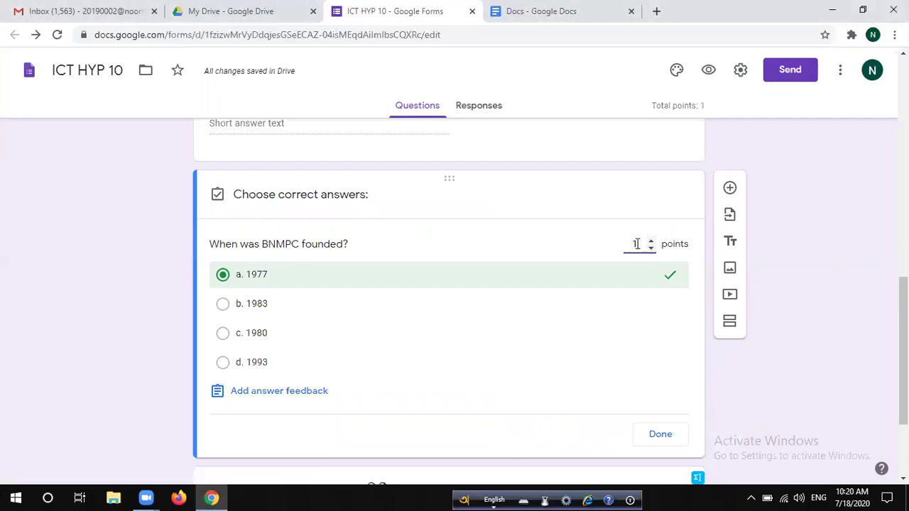
left_click(651, 241)
left_click(650, 248)
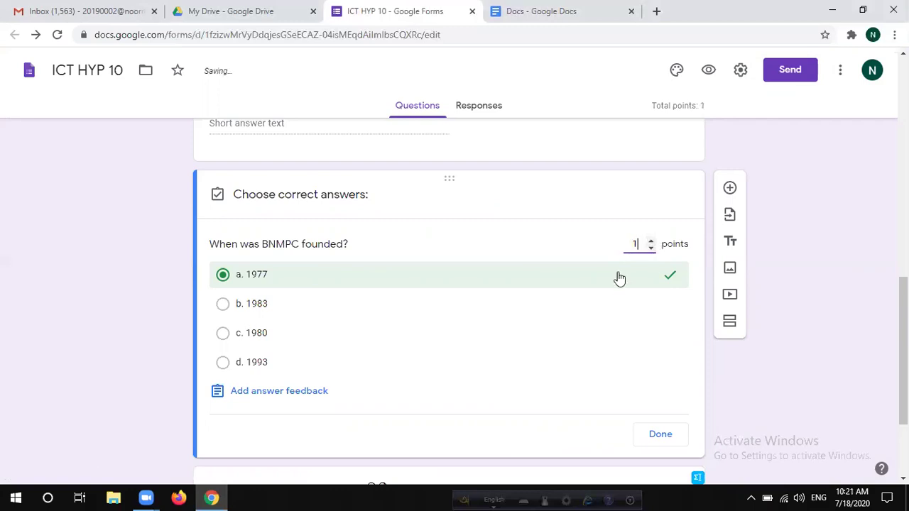
scroll(512, 221, "down", 1)
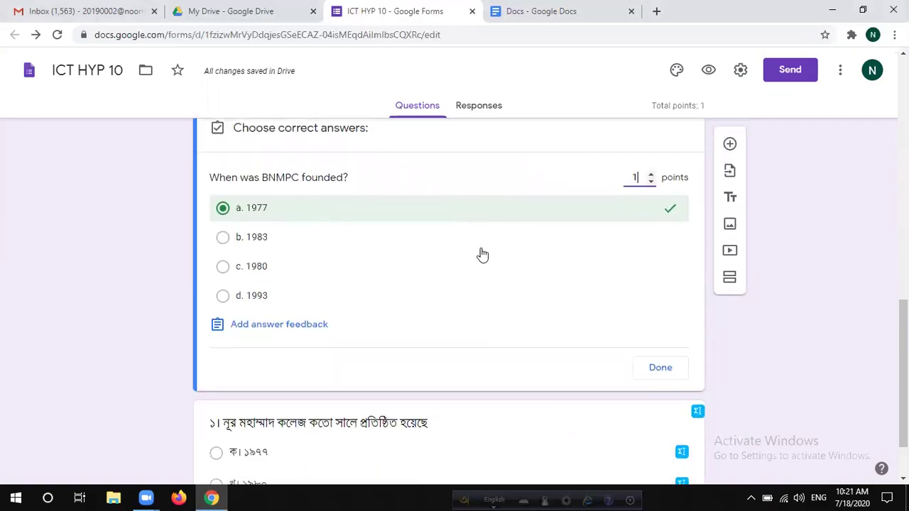
left_click(655, 372)
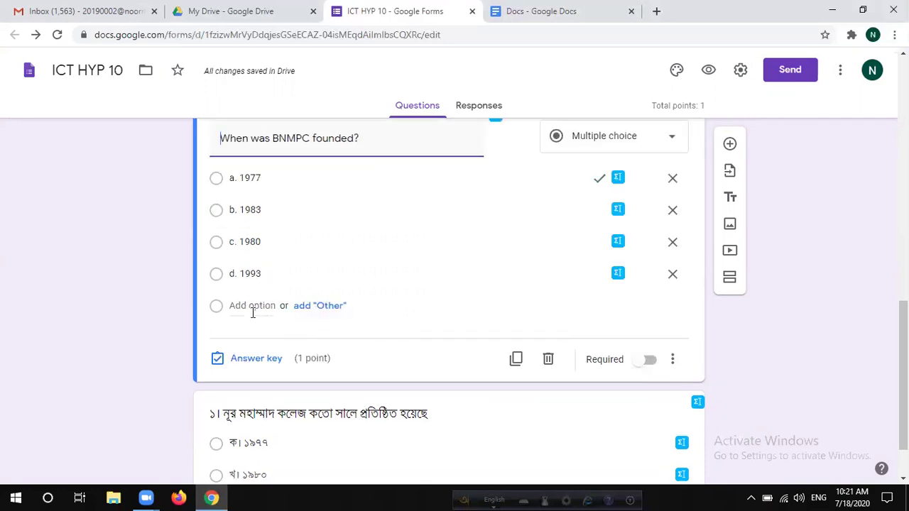
scroll(252, 311, "up", 3)
scroll(251, 307, "down", 3)
scroll(319, 234, "up", 1)
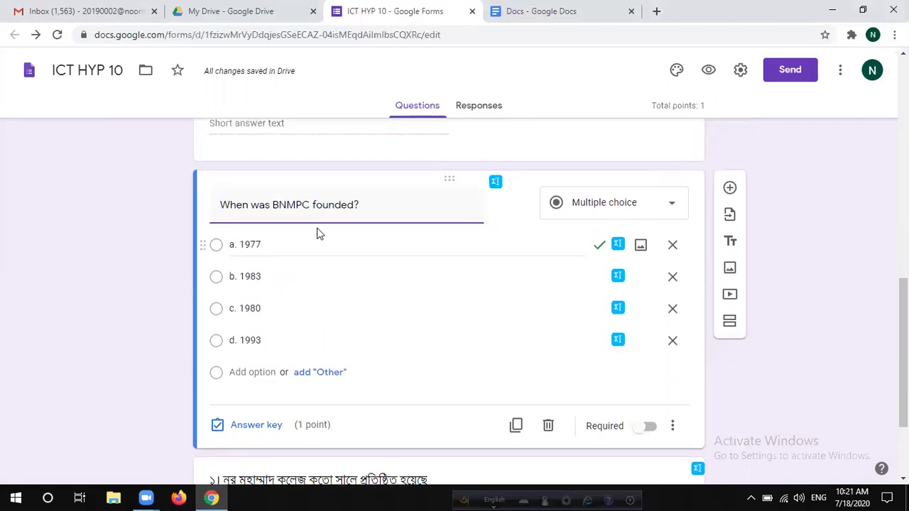
scroll(316, 233, "down", 2)
scroll(317, 230, "up", 2)
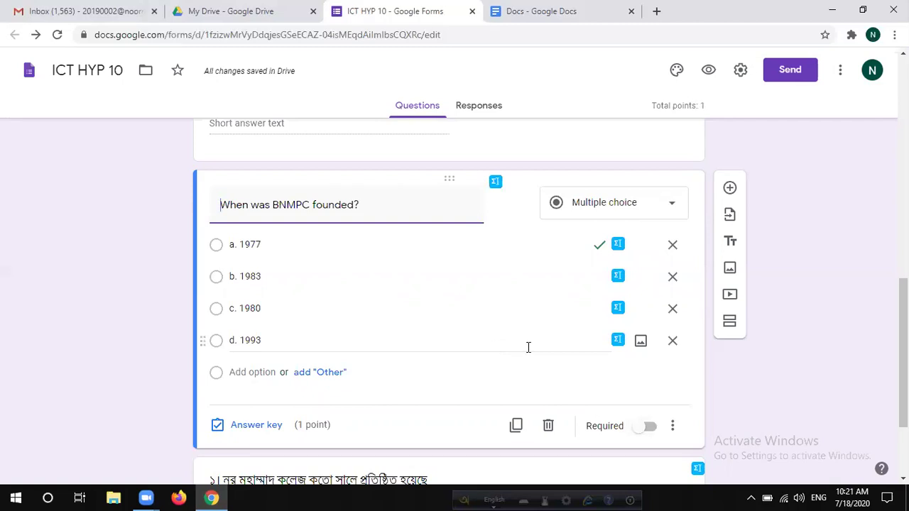
Add a title and description block below the Bangla question and title it "See the passage below."
scroll(528, 347, "down", 2)
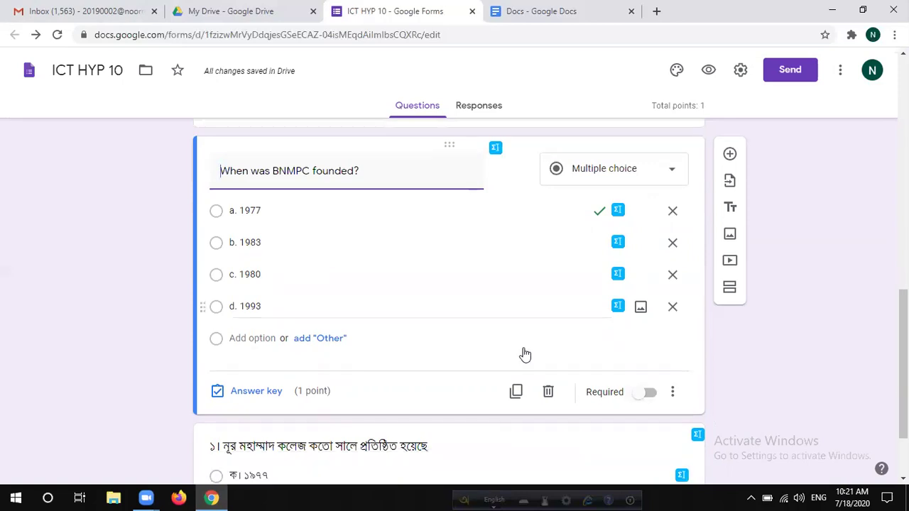
left_click(476, 350)
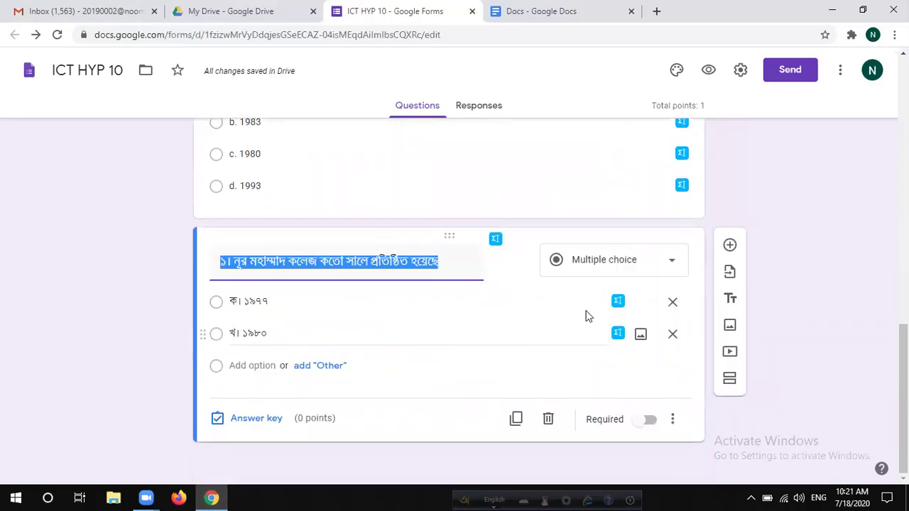
left_click(734, 299)
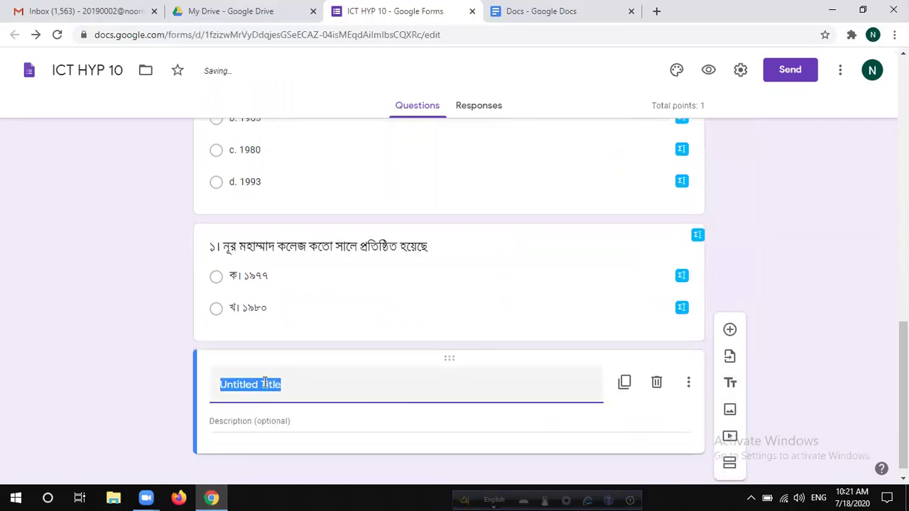
type("S")
key("BackSpace")
type("See the passage below.")
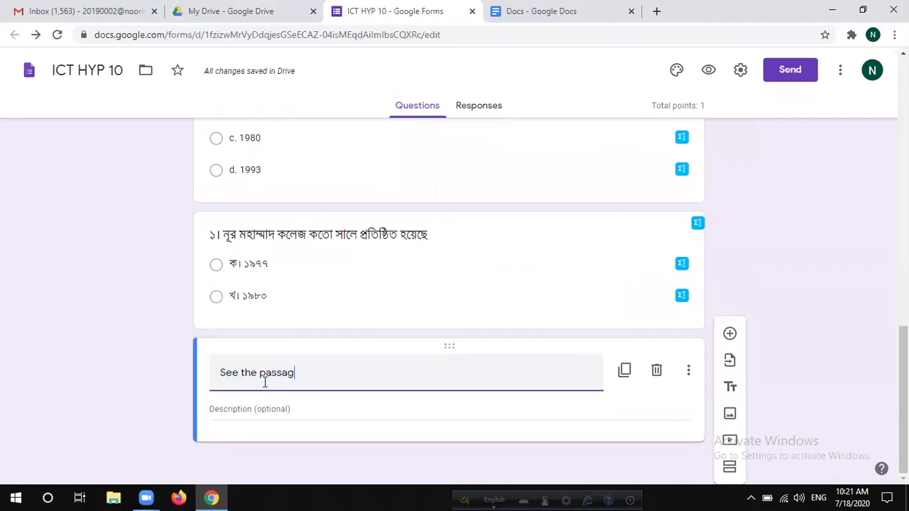
Set the passage block's description to "He is a student. He cannot access google classroom from his device. So, he asks his ICT teacher for help."
left_click(264, 409)
type("He ")
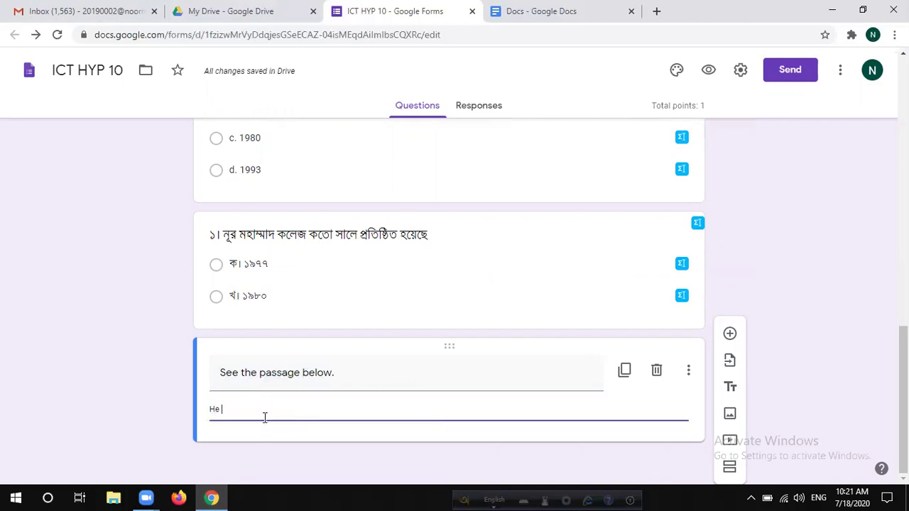
type("is a student. He cannot access")
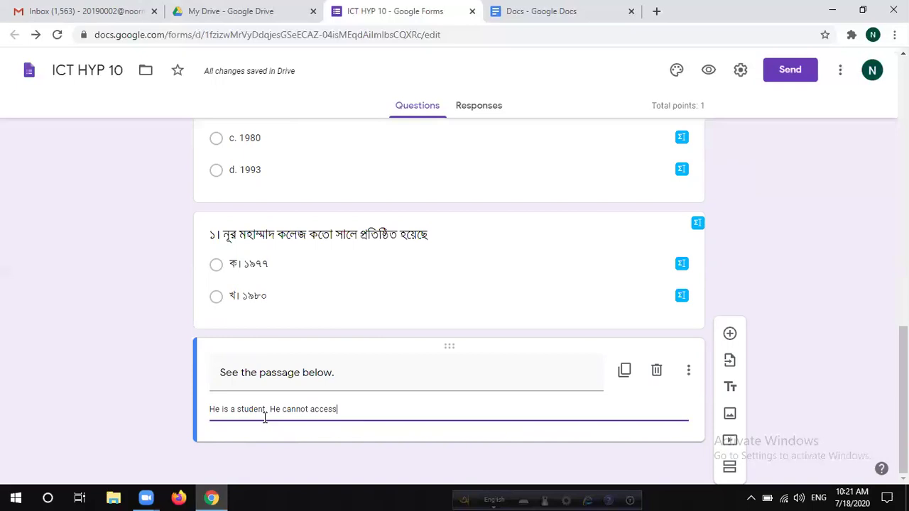
type(" google classroom from his device.")
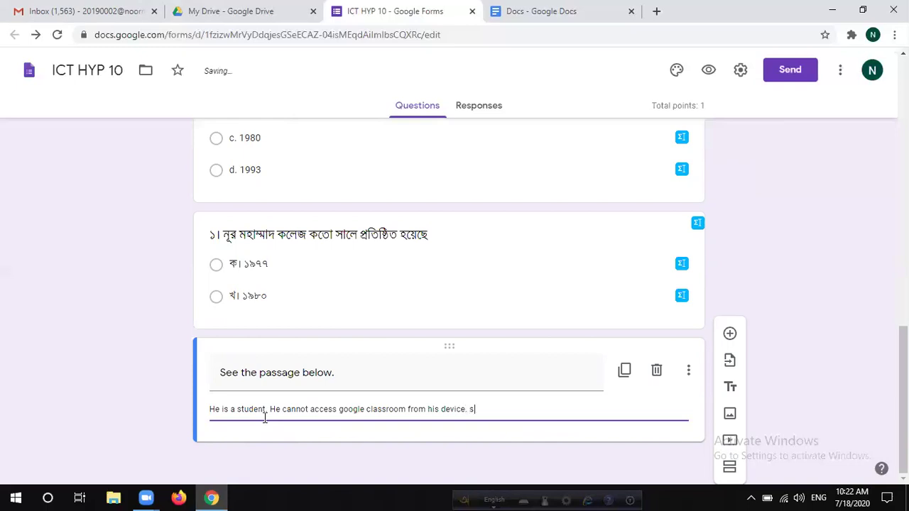
type(" So, he asks his IC")
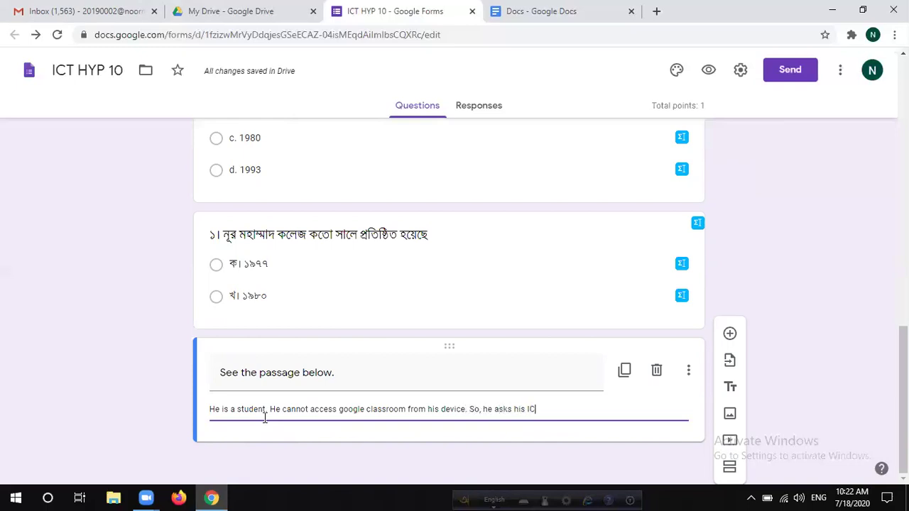
type("T teacher for help.")
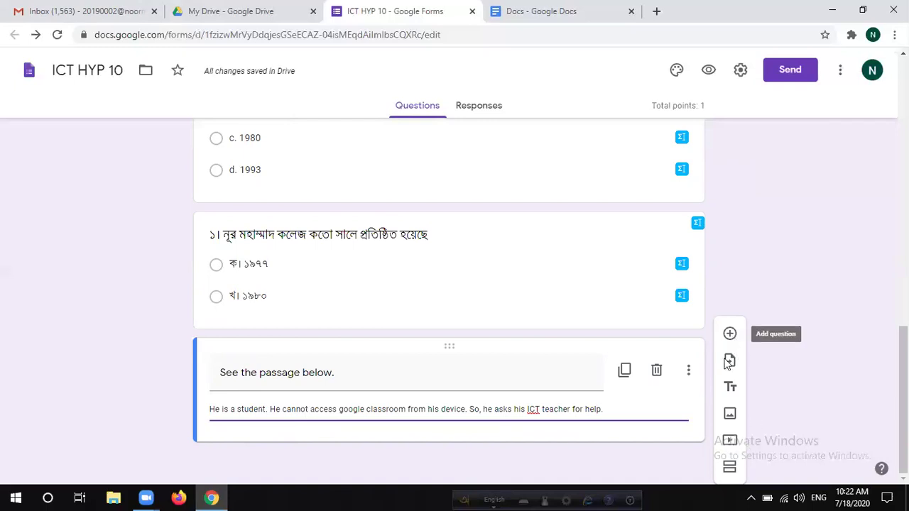
left_click(729, 415)
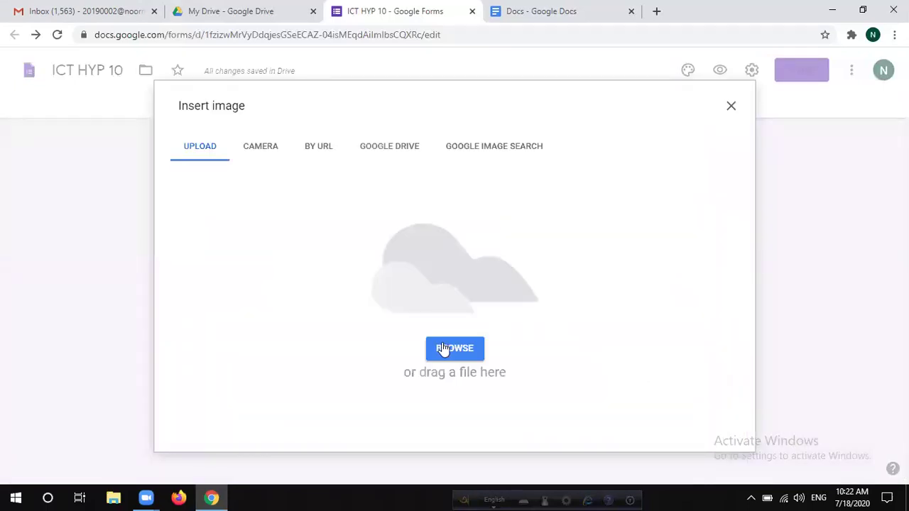
left_click(442, 342)
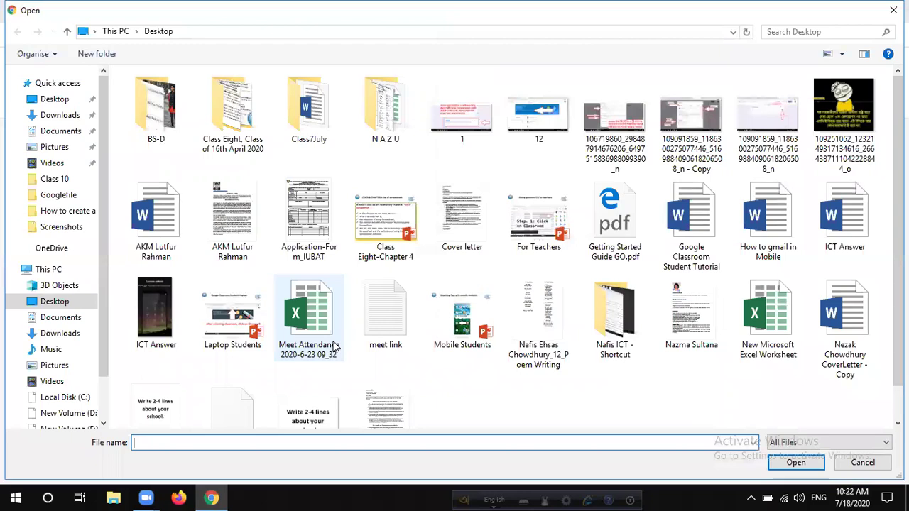
scroll(497, 330, "down", 1)
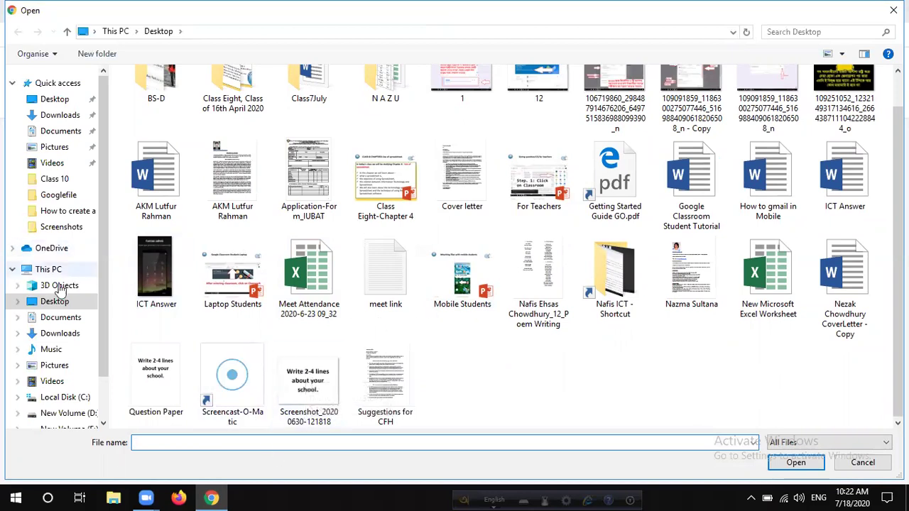
scroll(304, 394, "up", 1)
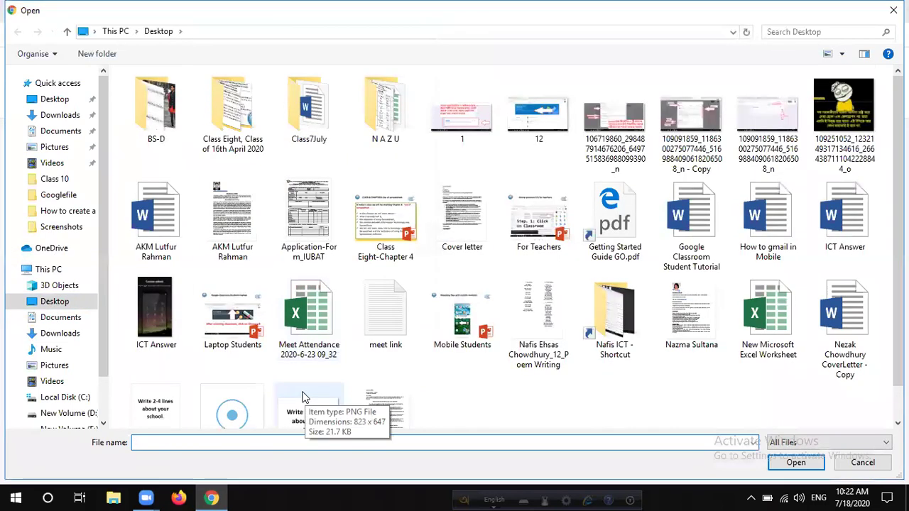
scroll(301, 396, "down", 1)
double_click(304, 395)
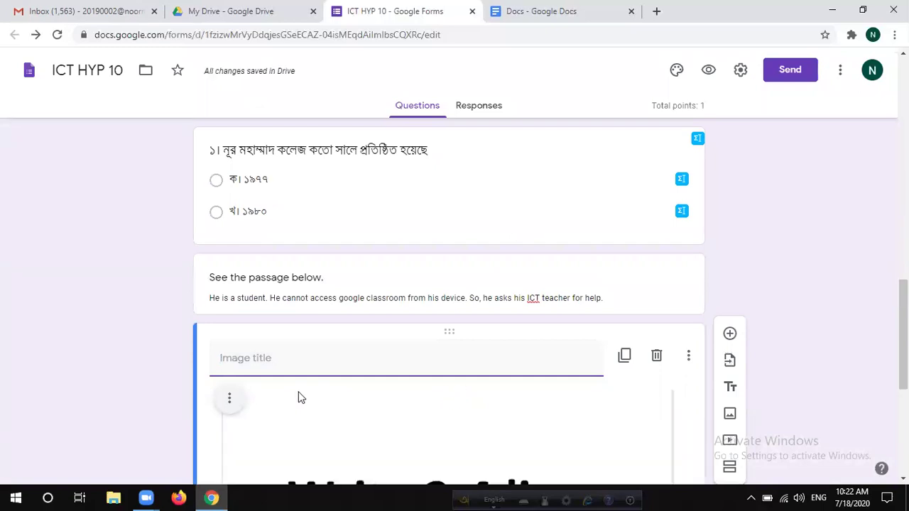
Title the inserted image "See the question below."
scroll(298, 396, "up", 3)
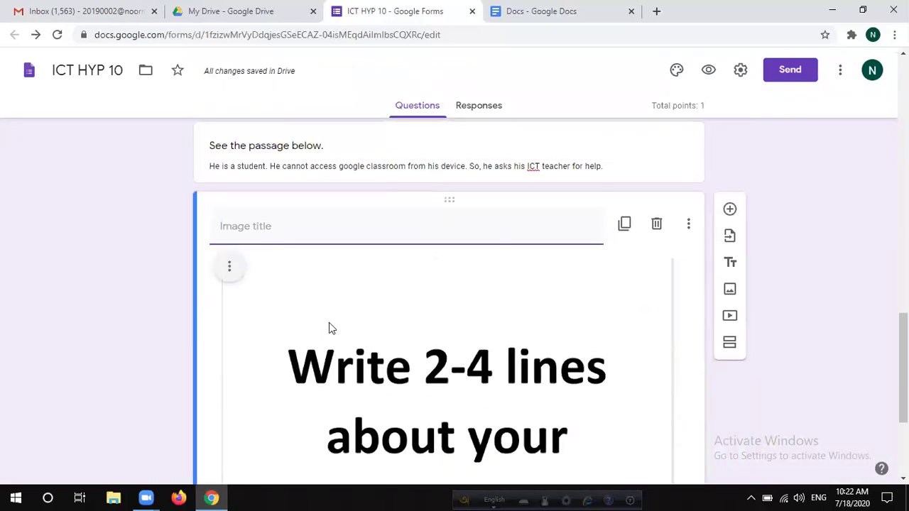
type("See the")
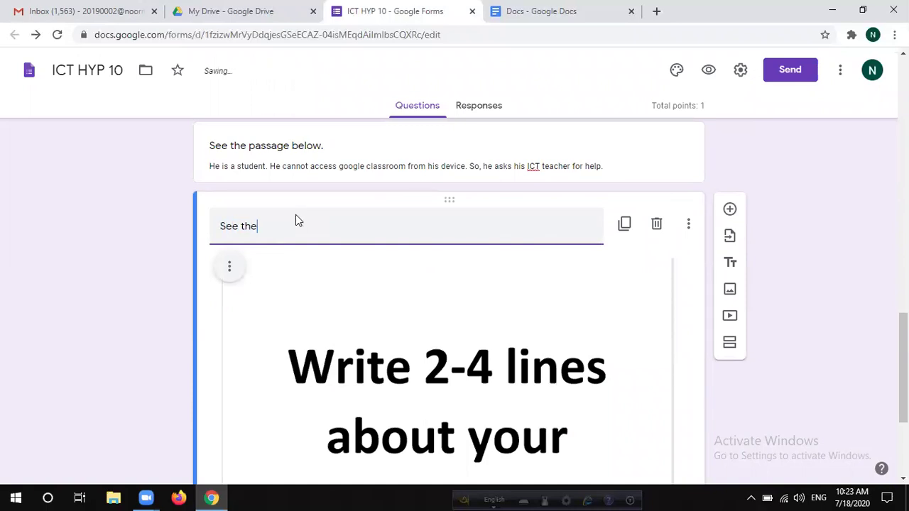
type(" question below.")
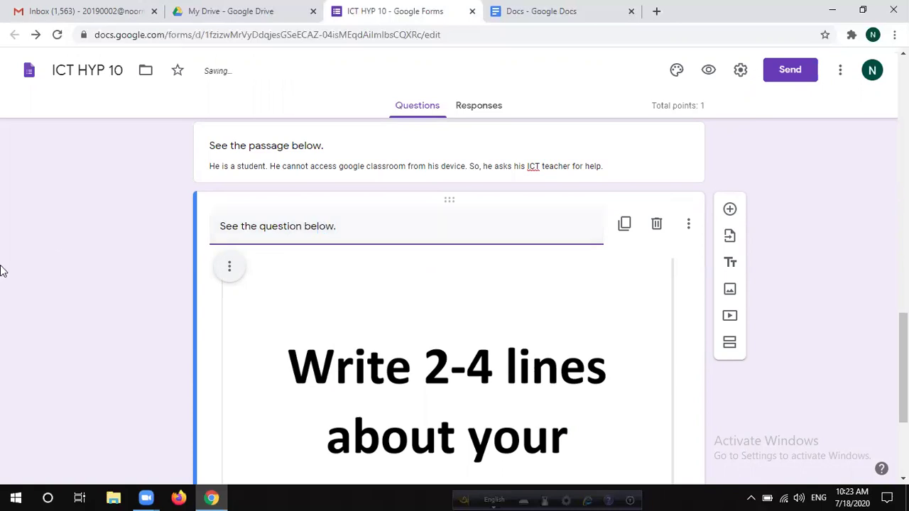
Review the form from its header and student information fields down to the multiple-choice questions
scroll(2, 272, "down", 3)
scroll(2, 272, "up", 3)
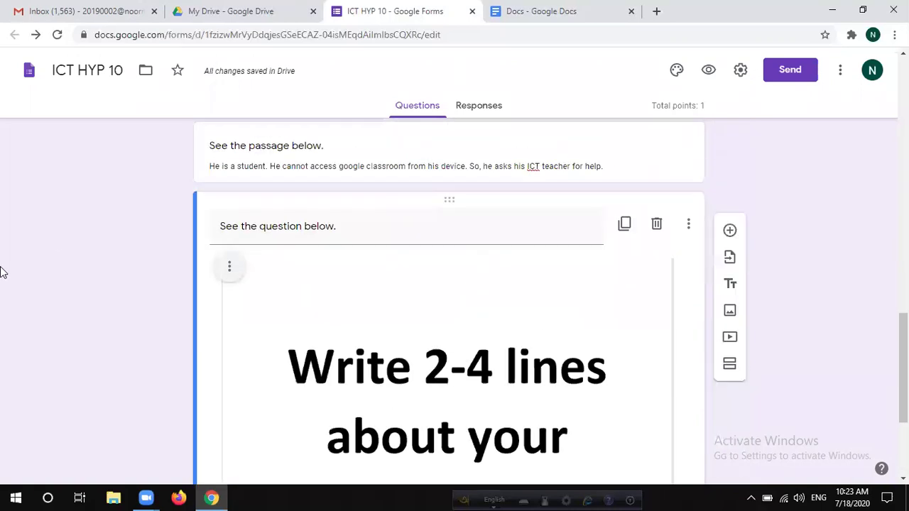
scroll(233, 269, "up", 1)
scroll(386, 249, "up", 3)
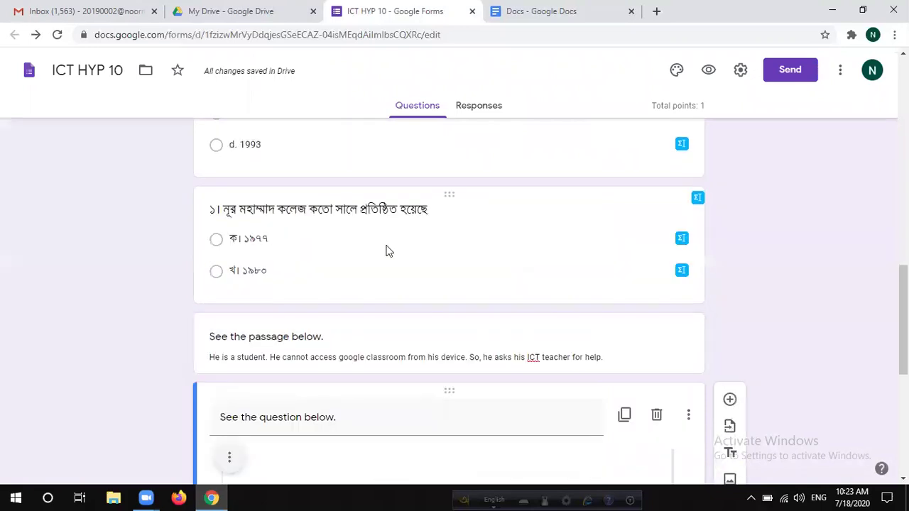
scroll(451, 236, "up", 5)
scroll(451, 236, "up", 5)
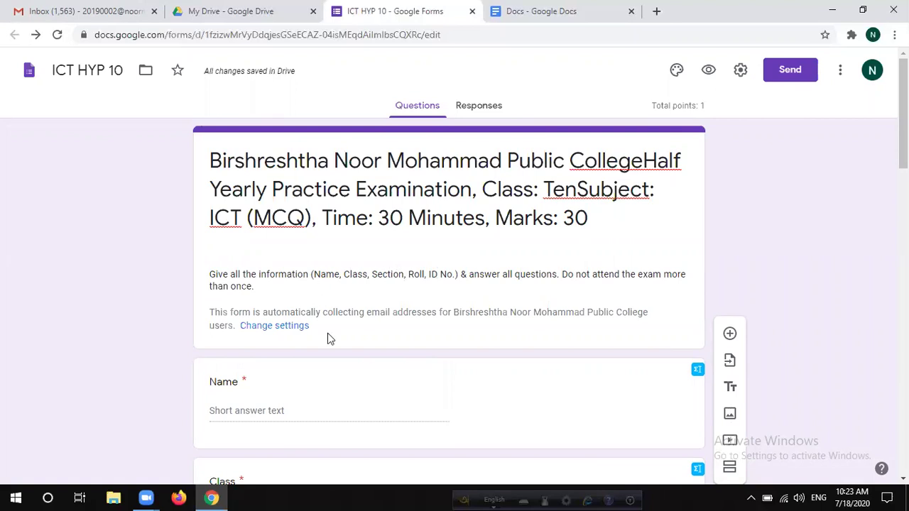
scroll(272, 277, "down", 2)
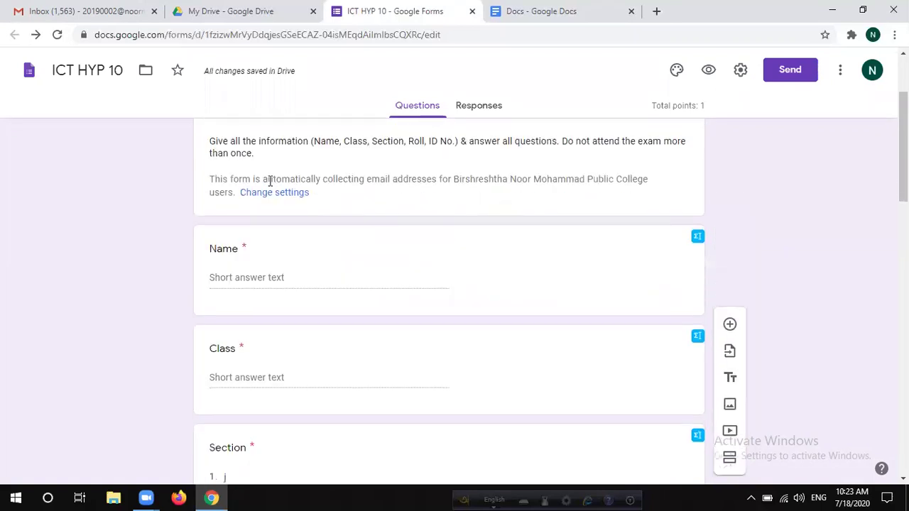
scroll(317, 225, "down", 6)
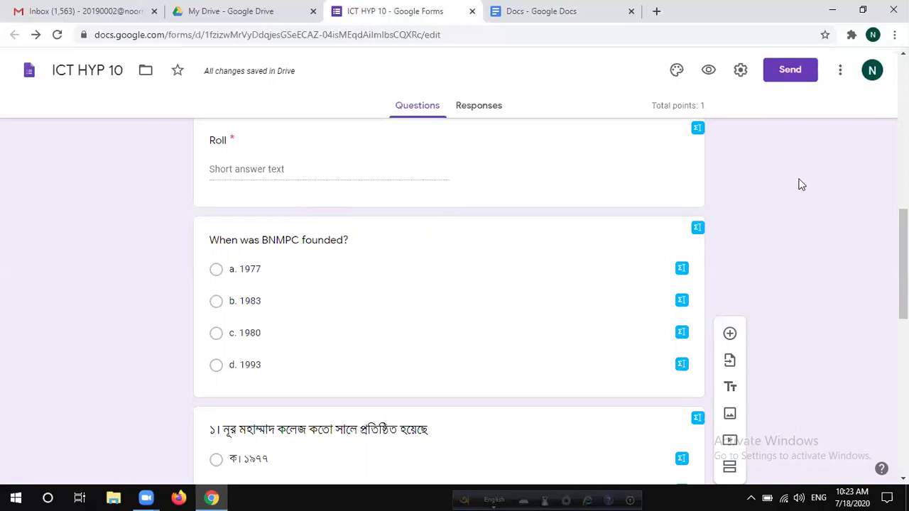
Generate a shortened shareable link for the form, copy it, and close the send dialog
left_click(792, 69)
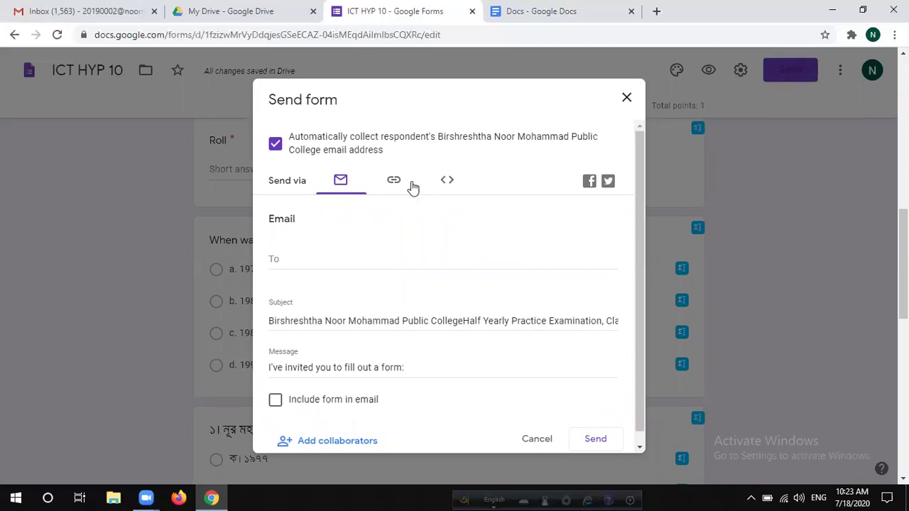
left_click(390, 182)
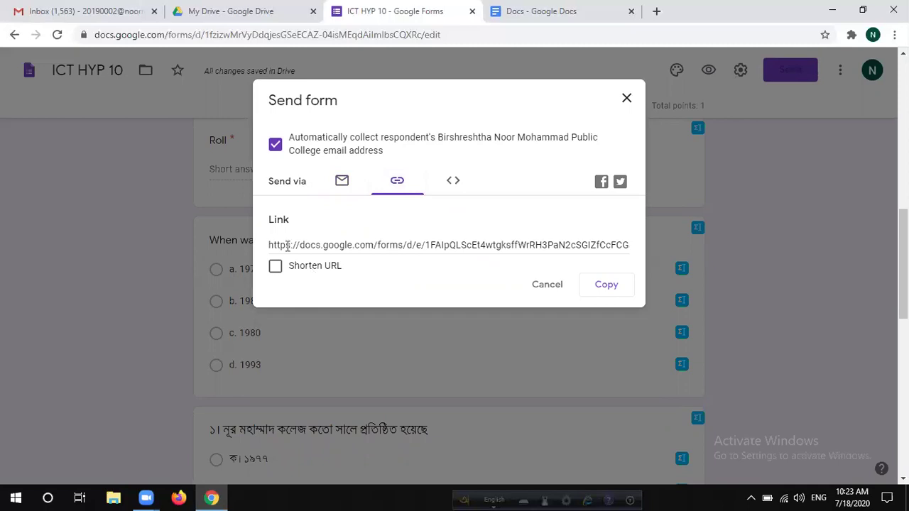
left_click(295, 268)
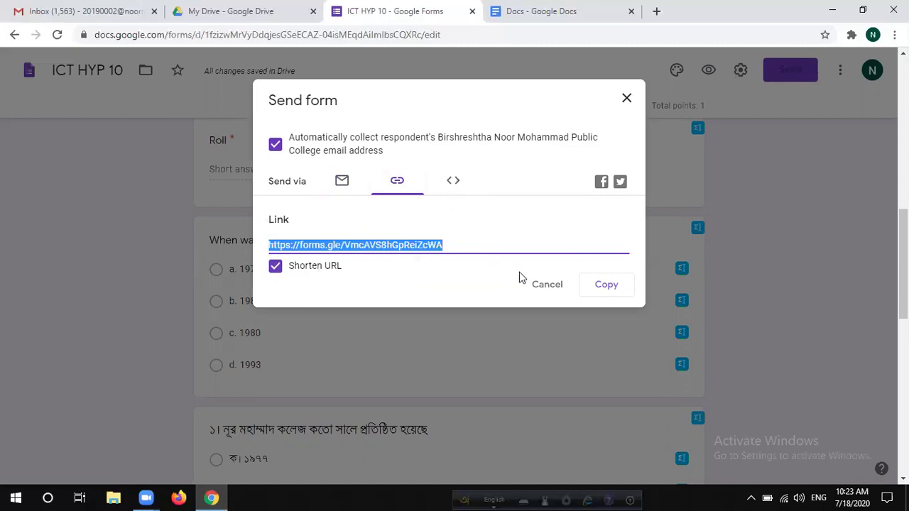
left_click(603, 285)
left_click(626, 100)
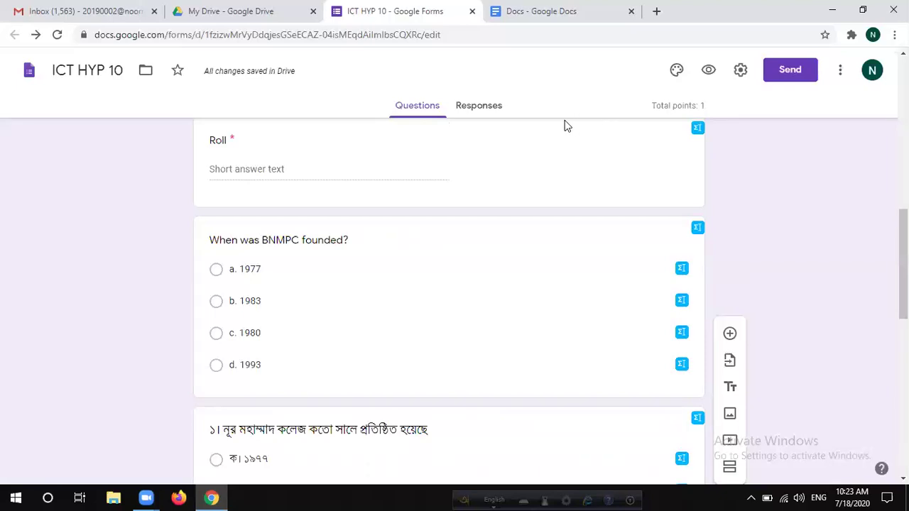
scroll(566, 126, "down", 1)
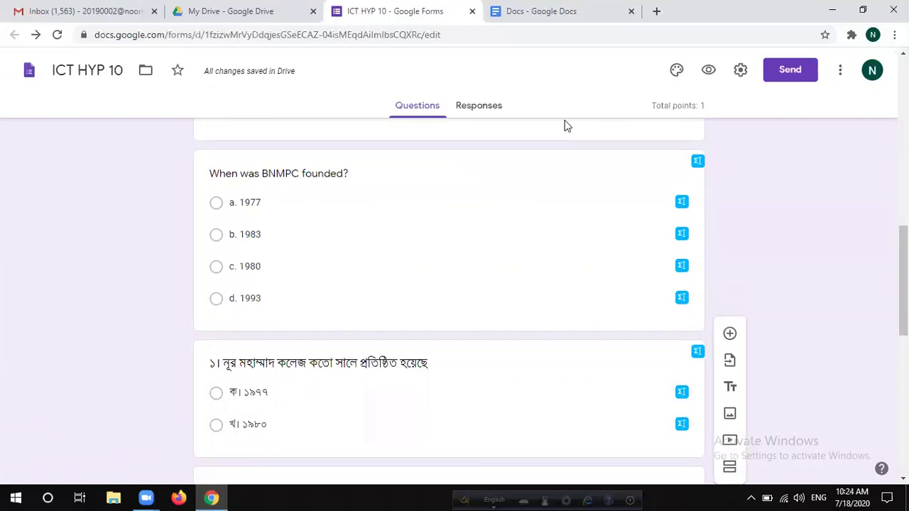
Open the copied shortened form link in a new browser tab
scroll(103, 326, "up", 10)
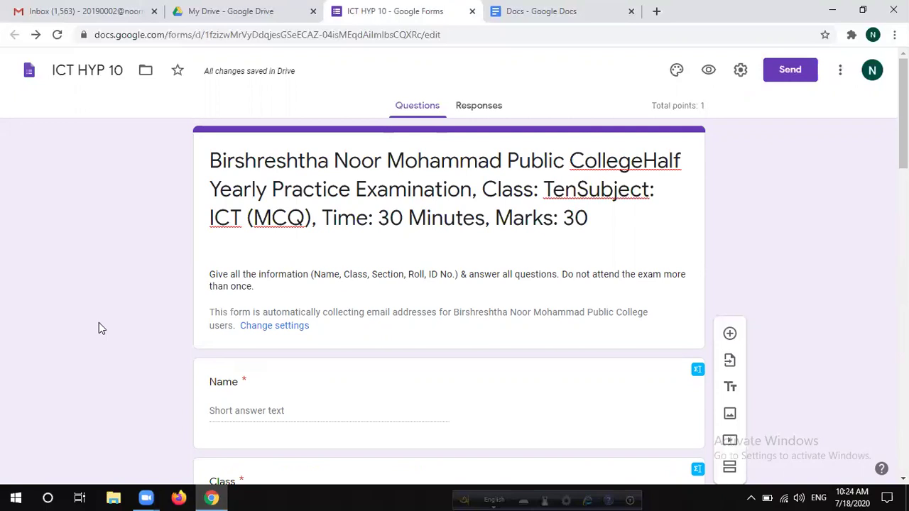
left_click(379, 37)
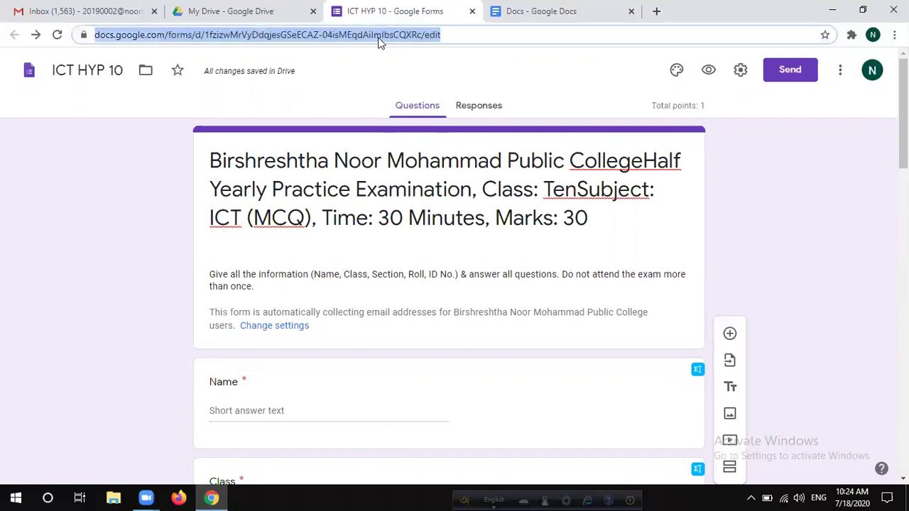
key("ctrl+v")
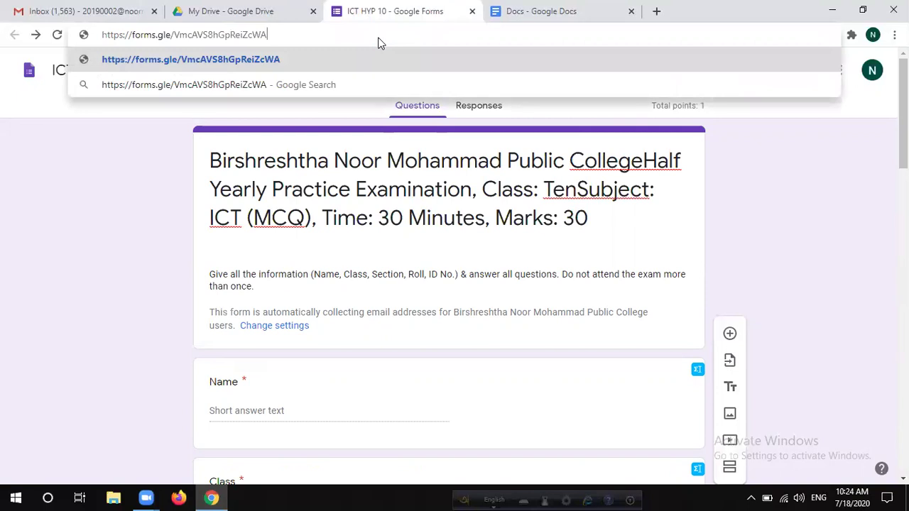
left_click(656, 13)
key("ctrl+v")
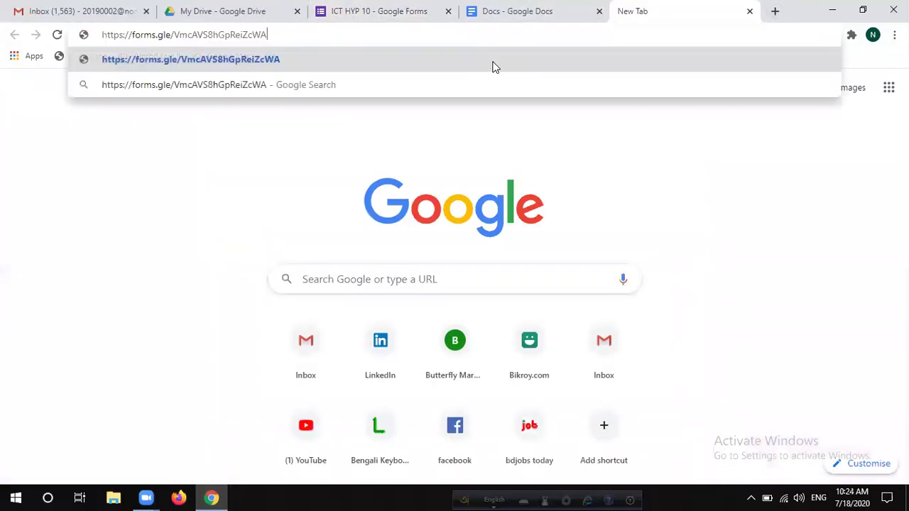
key("Return")
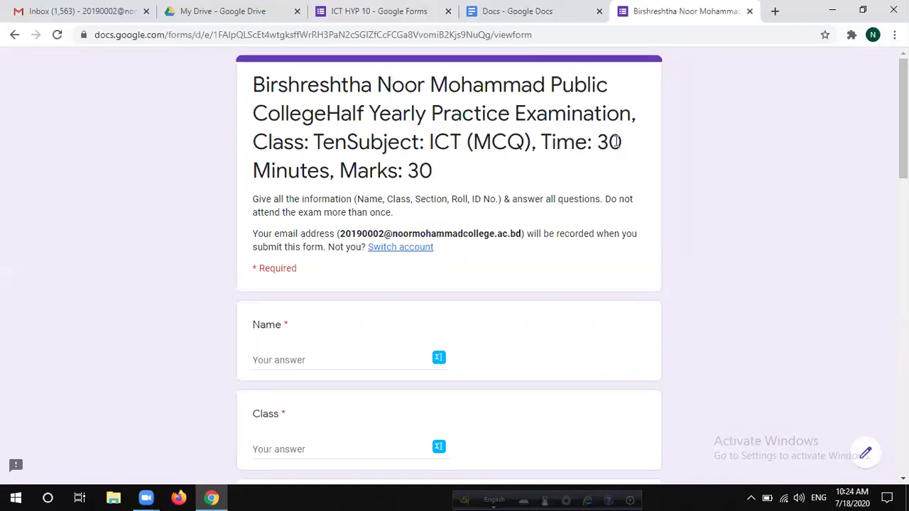
Switch the opened live form to editing and retype the ending of the second question's title so it reads "Class"
left_click(866, 458)
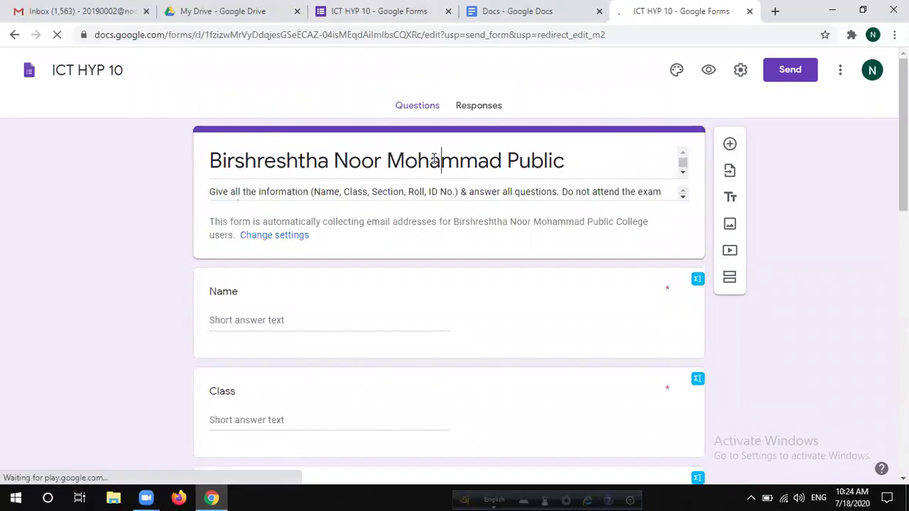
scroll(338, 200, "down", 3)
left_click(243, 211)
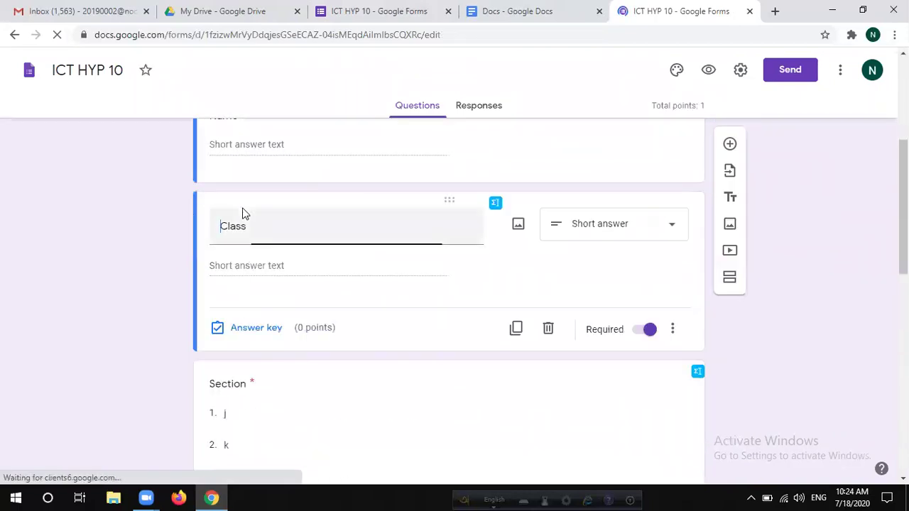
key("BackSpace")
key("BackSpace")
key("BackSpace")
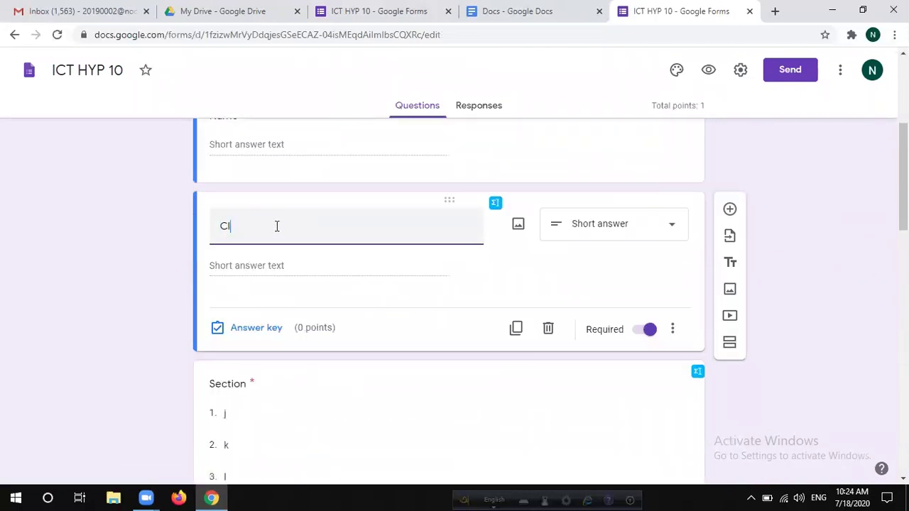
type("ass")
key("BackSpace")
key("BackSpace")
key("BackSpace")
type("ass")
left_click(46, 239)
Open the form's responses view, stop accepting responses, and resume accepting them
scroll(46, 239, "down", 5)
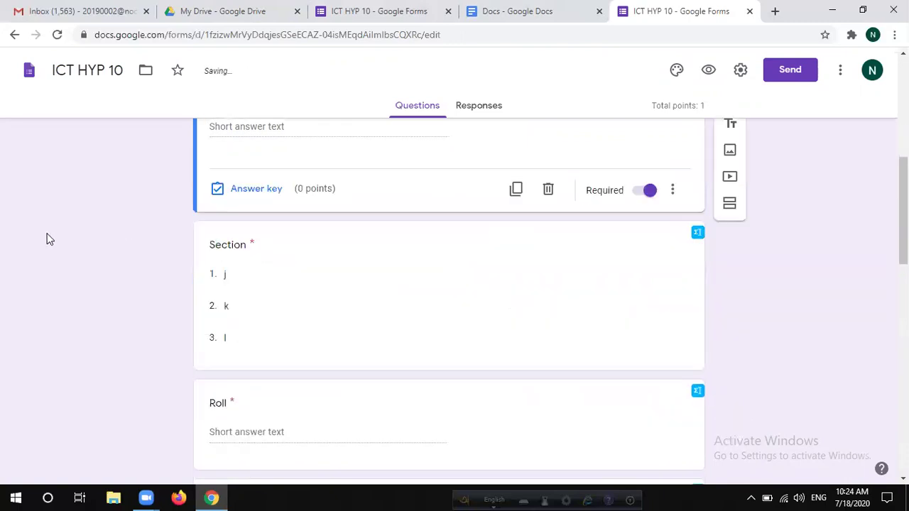
scroll(47, 240, "down", 10)
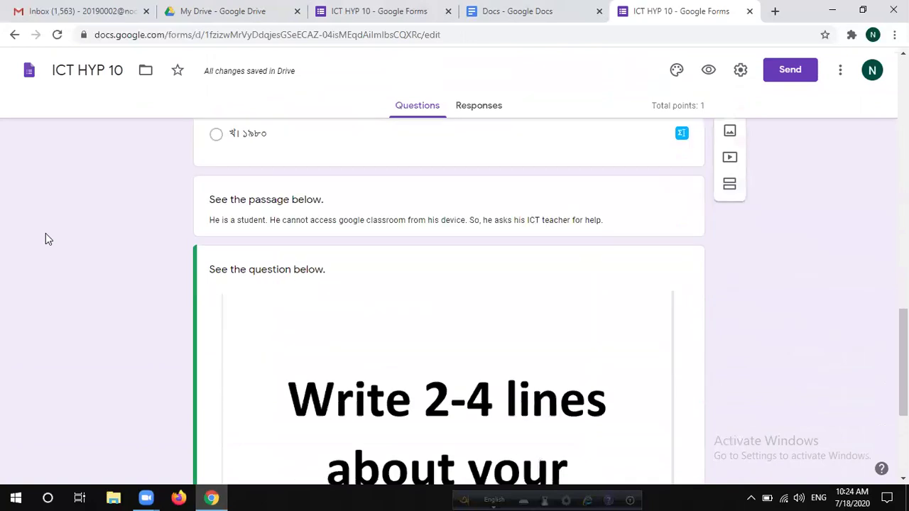
scroll(46, 240, "up", 15)
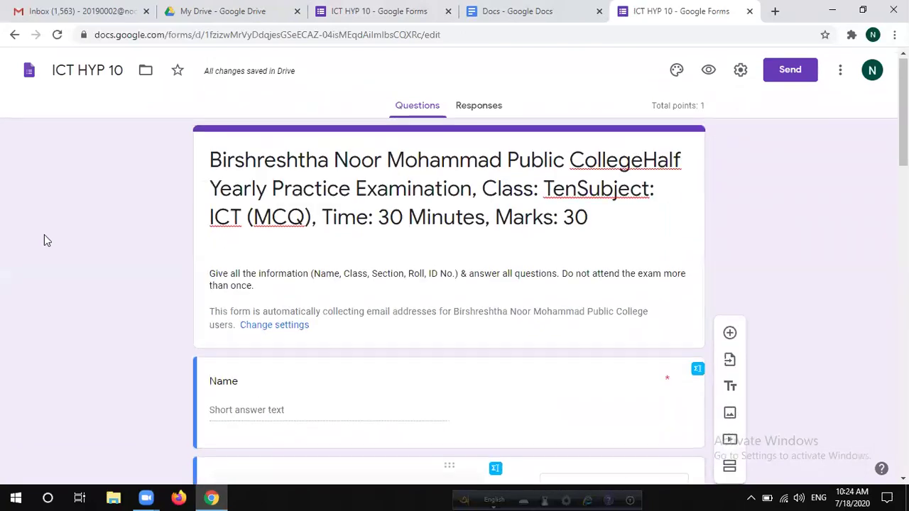
scroll(44, 240, "down", 2)
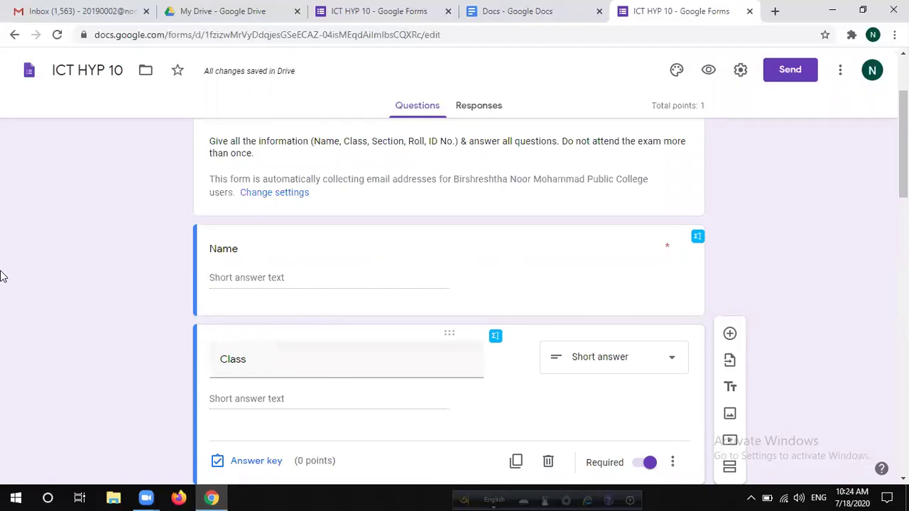
scroll(481, 152, "up", 2)
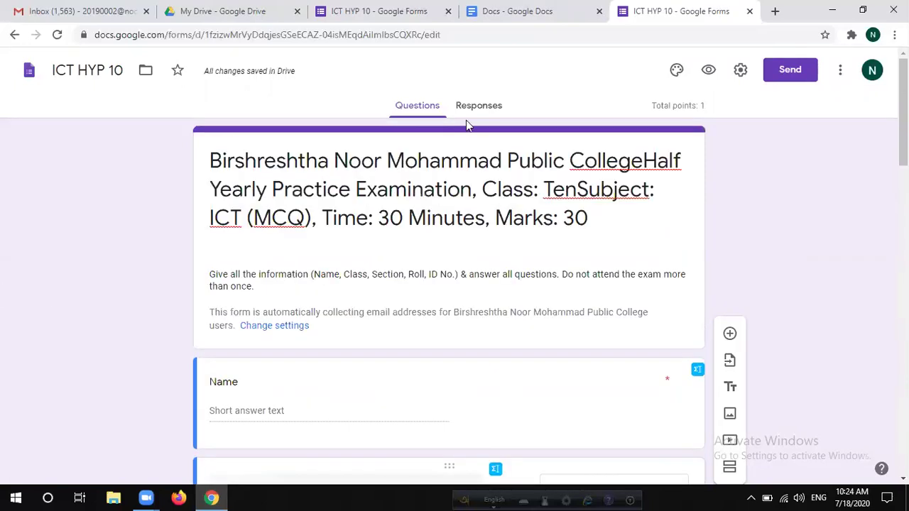
left_click(479, 108)
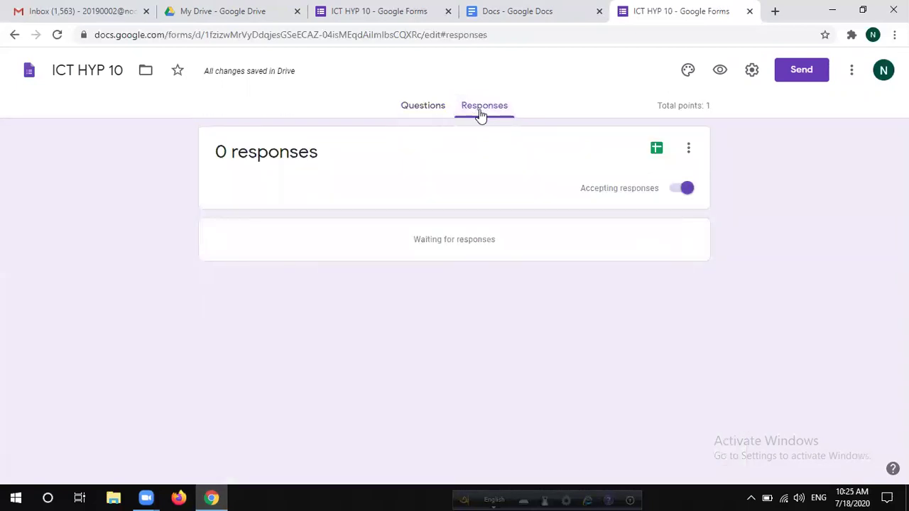
left_click(685, 190)
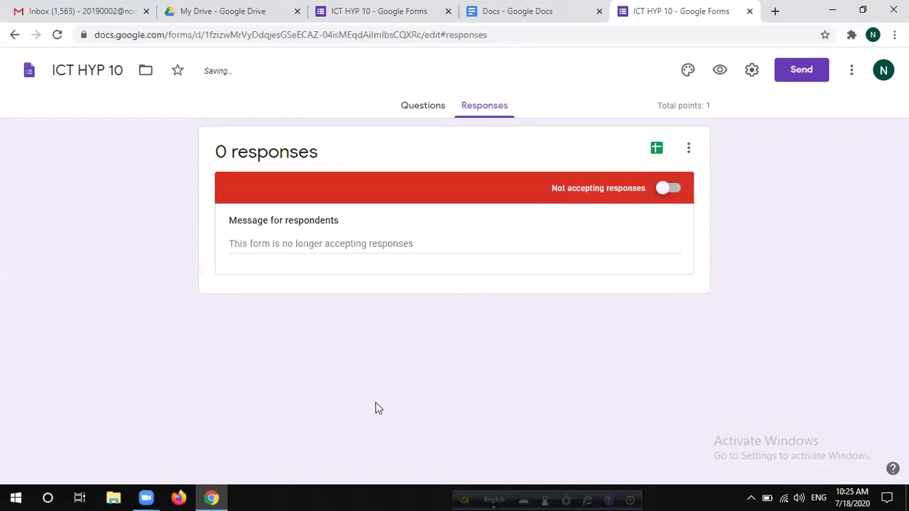
left_click(668, 190)
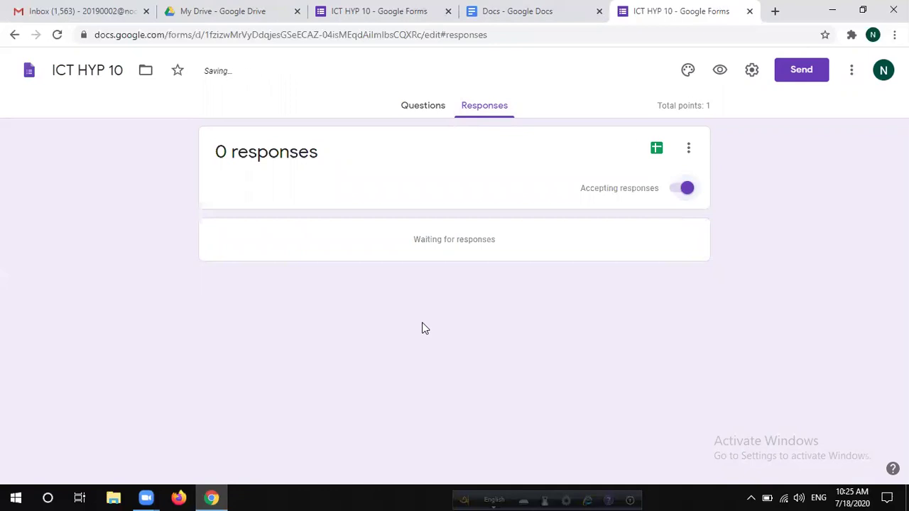
Stop accepting responses and set the message for respondents to "You can open this form at 5:15 PM."
left_click(682, 190)
left_click(344, 248)
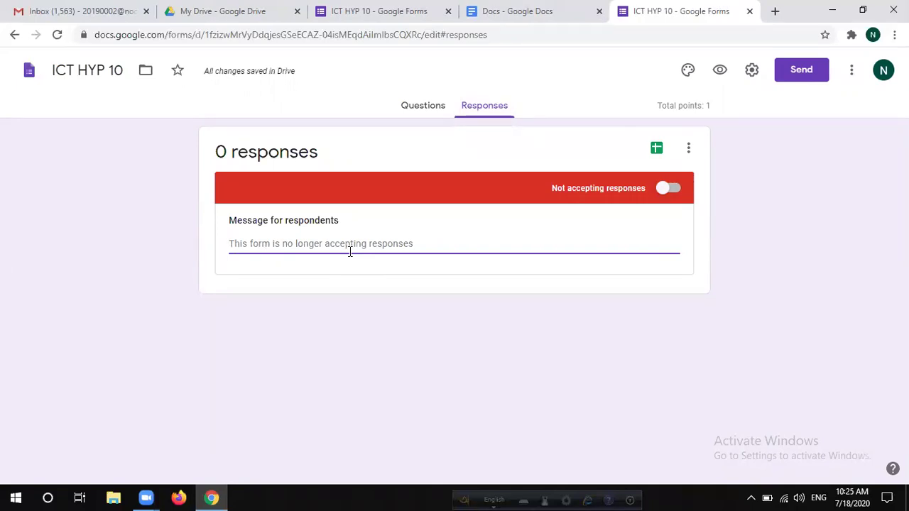
type("You c")
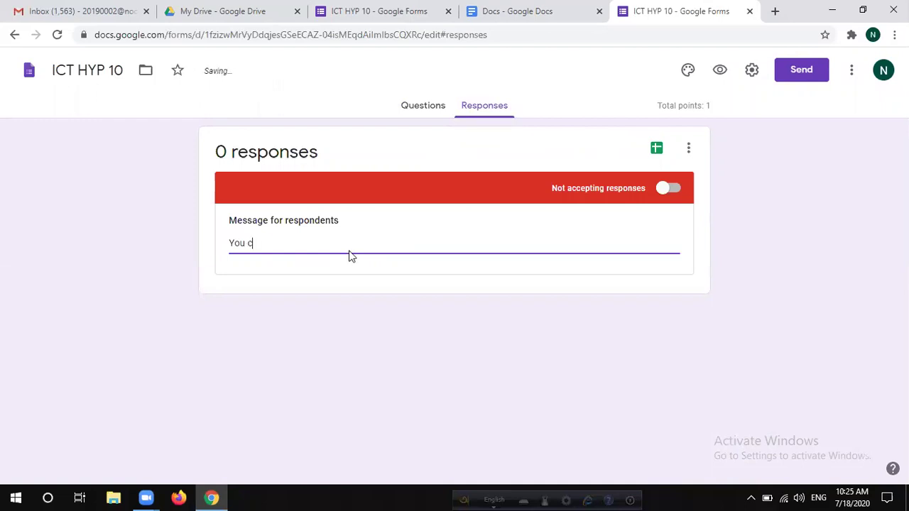
type("an oren")
key("BackSpace")
key("BackSpace")
key("BackSpace")
type("pen this form at")
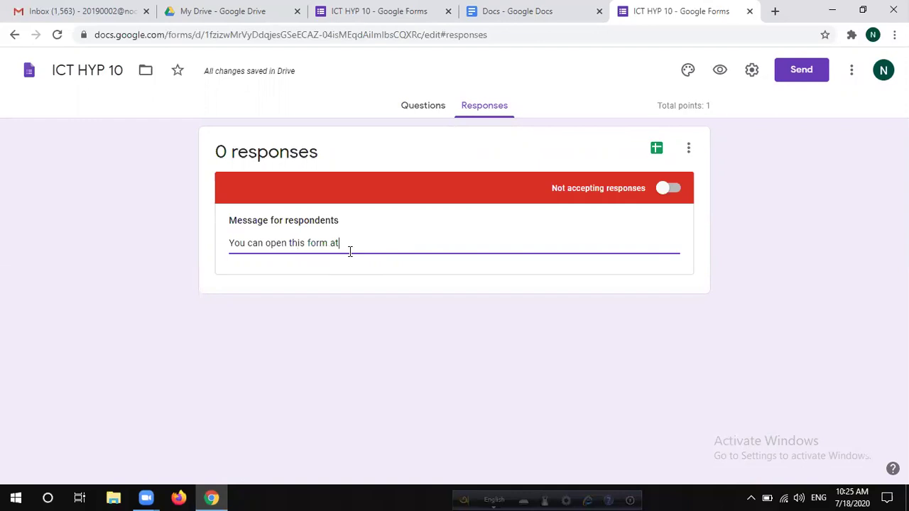
type(" 5:15 POM")
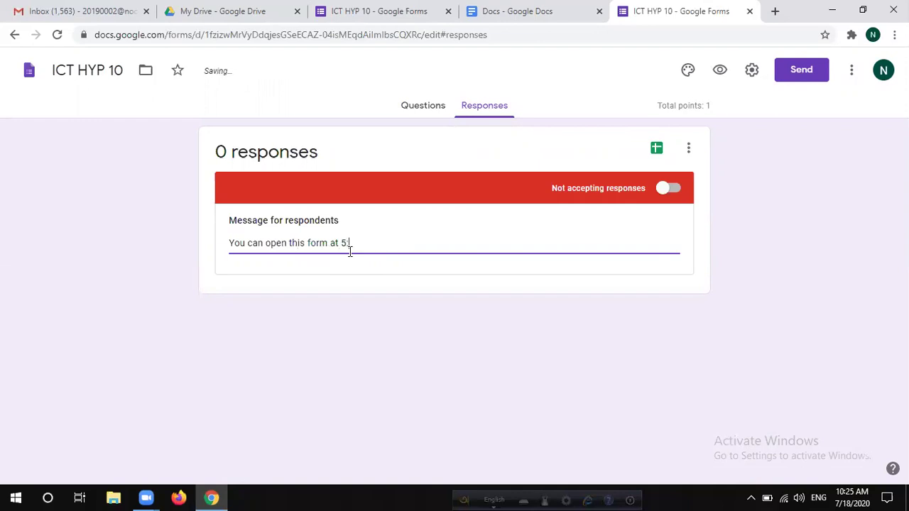
key("BackSpace")
key("BackSpace")
type("M")
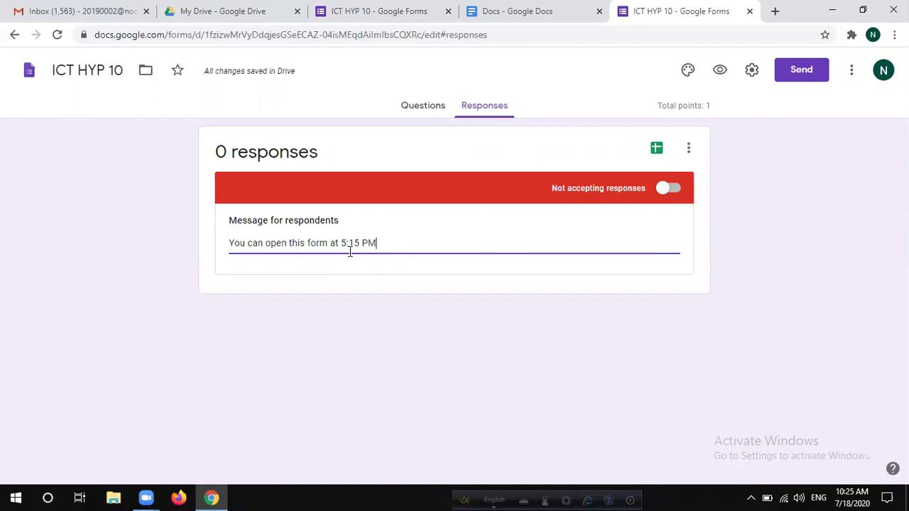
type(".")
Clear the message for respondents and allow the form to accept responses again
key("ctrl+a")
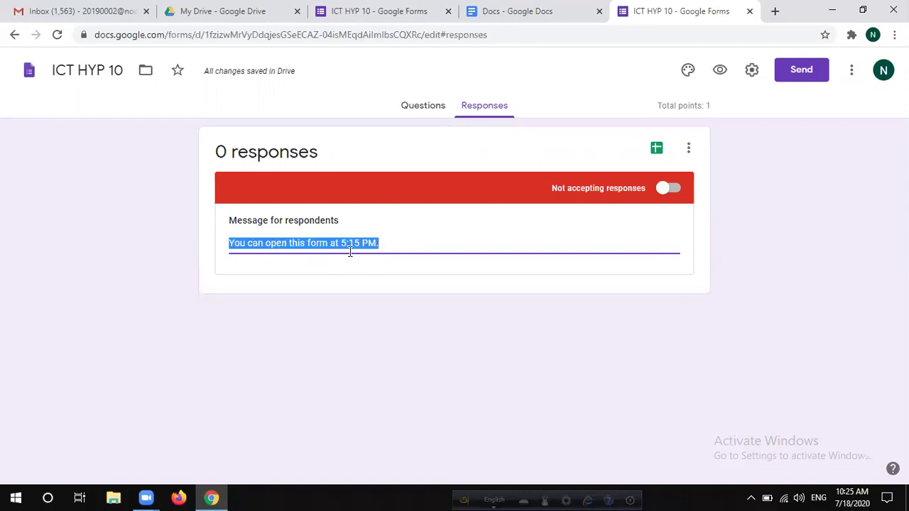
key("BackSpace")
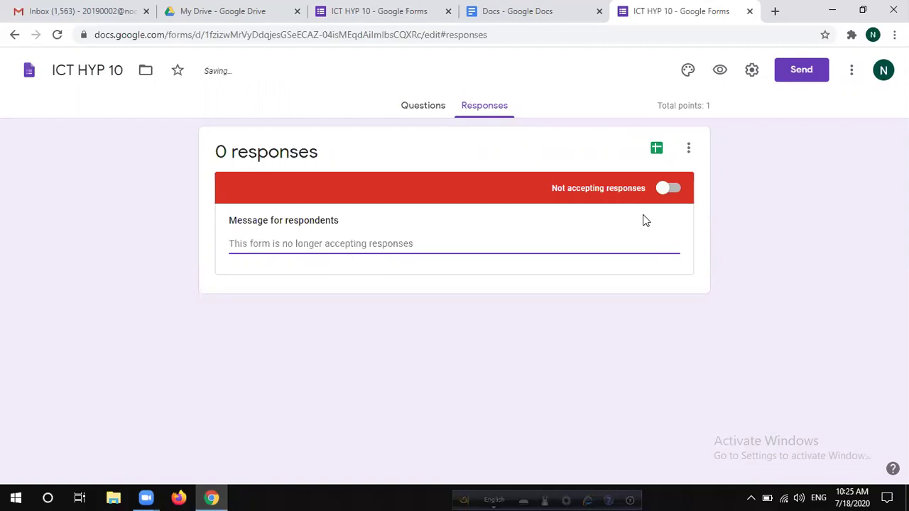
left_click(664, 188)
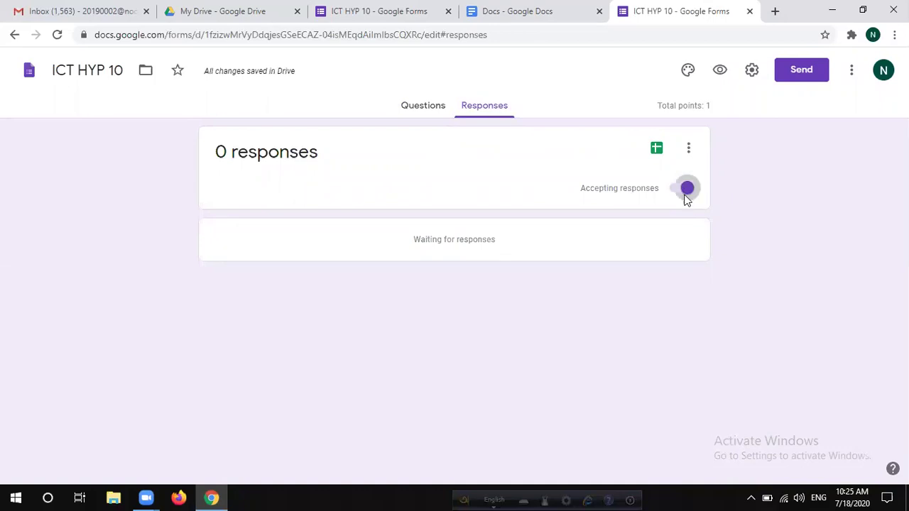
Stop accepting responses and set the message for respondents to "Time's Up."
left_click(686, 188)
left_click(386, 241)
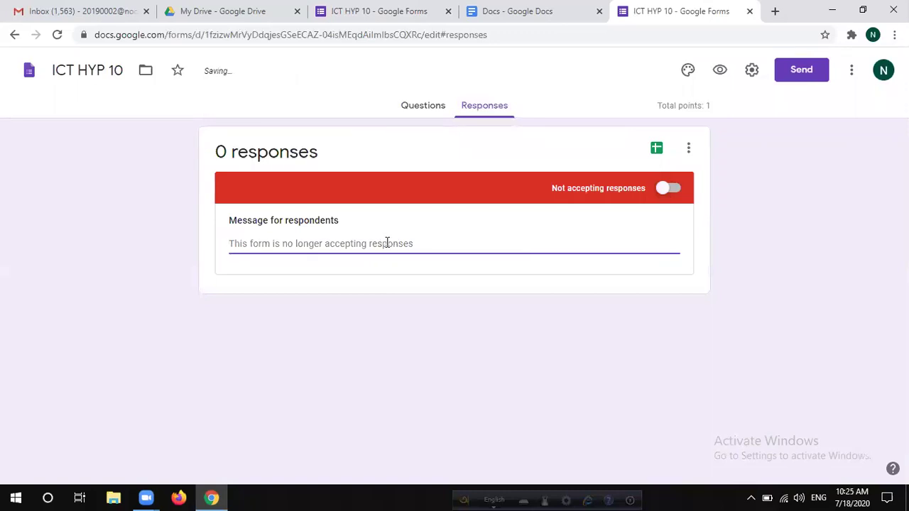
type("T")
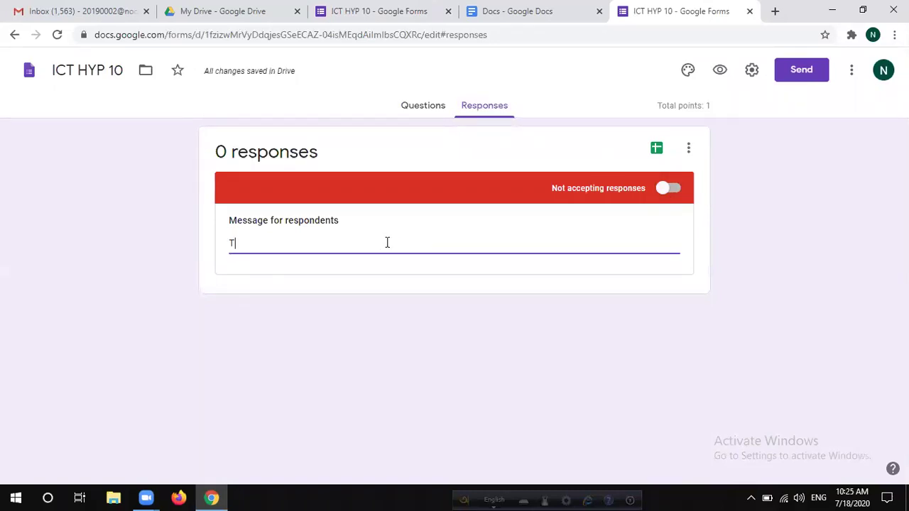
type("ime's Up.")
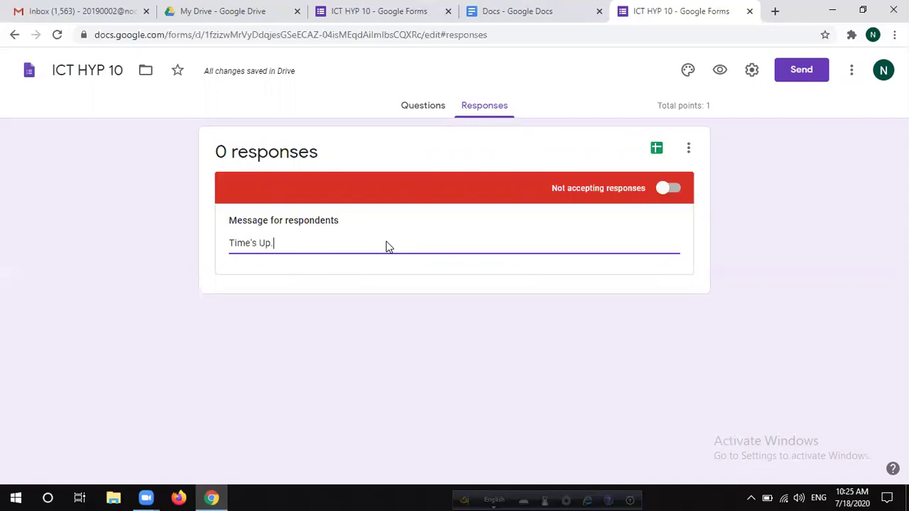